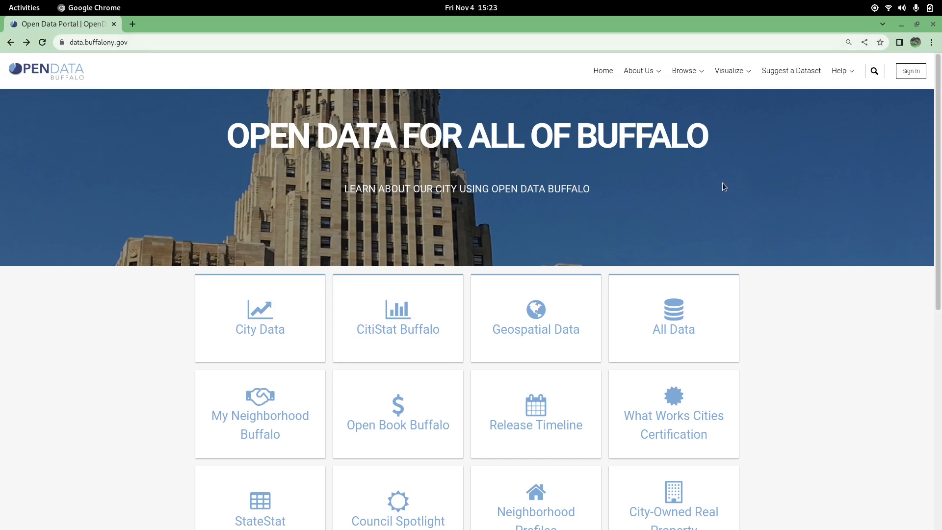
Step: Open the Geospatial Data section of the Buffalo open data portal and search it for rental registry
left_click(543, 313)
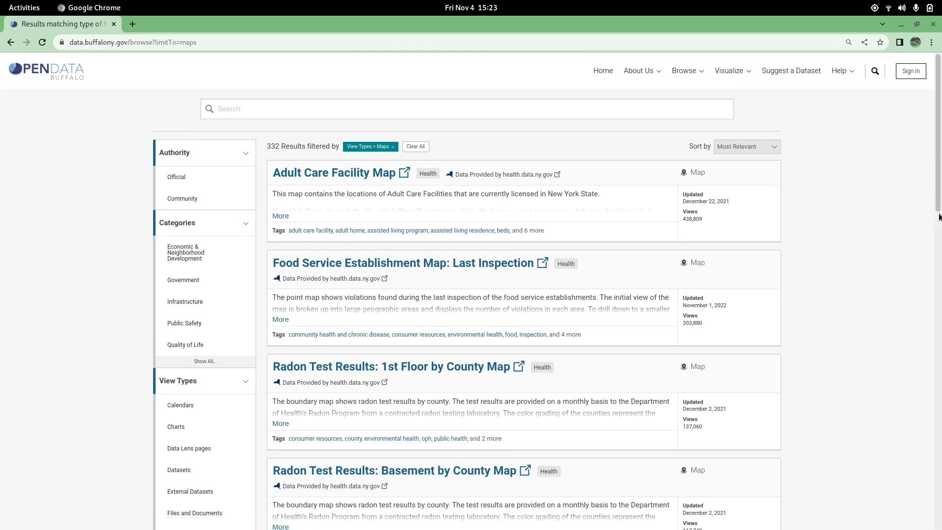
left_click(455, 108)
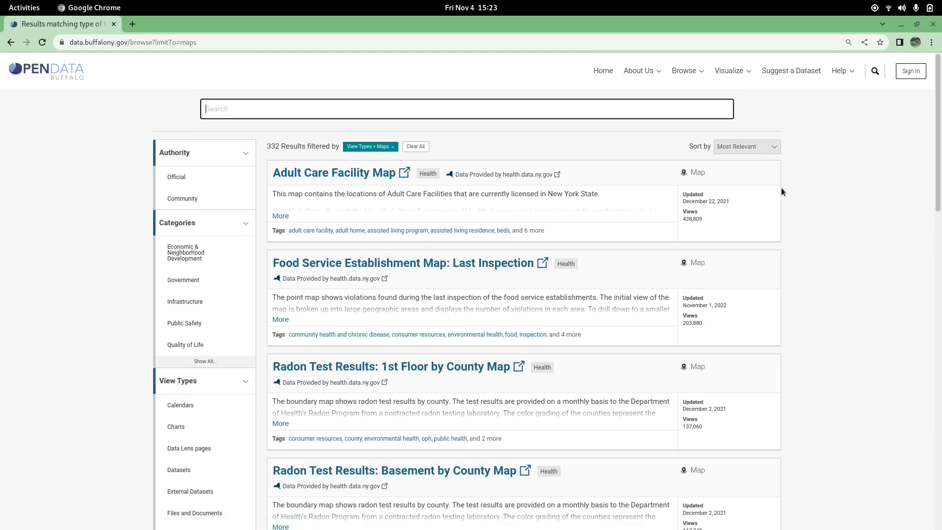
type("rental registry")
key("Return")
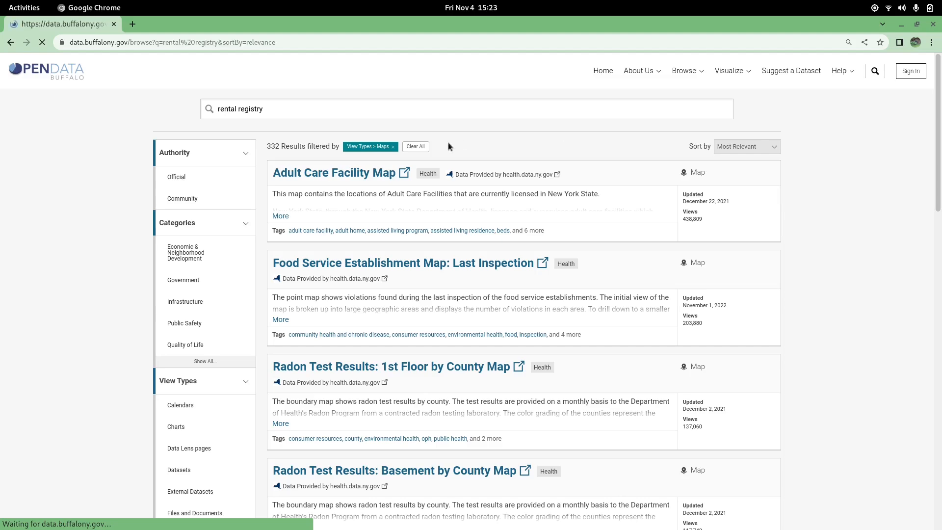
Step: Open the Rental Registry dataset page and view its export download formats
left_click(327, 174)
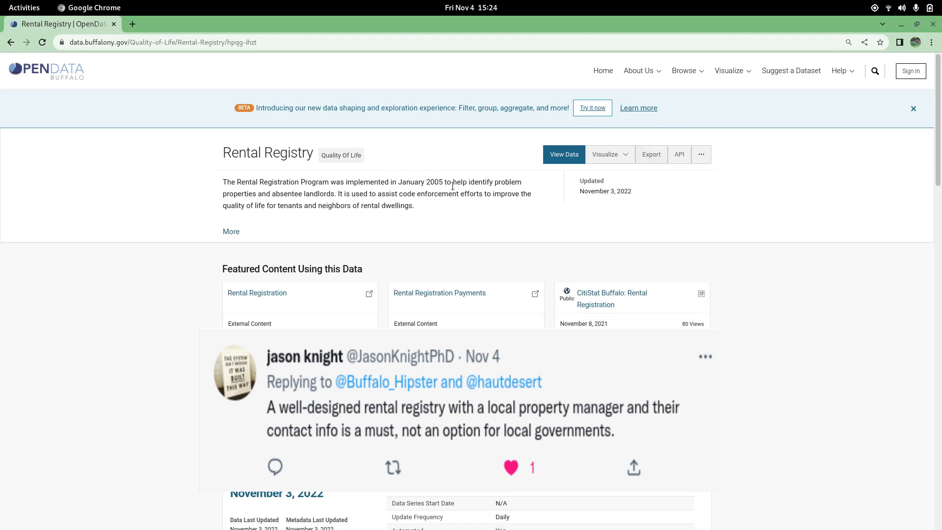
left_click(649, 155)
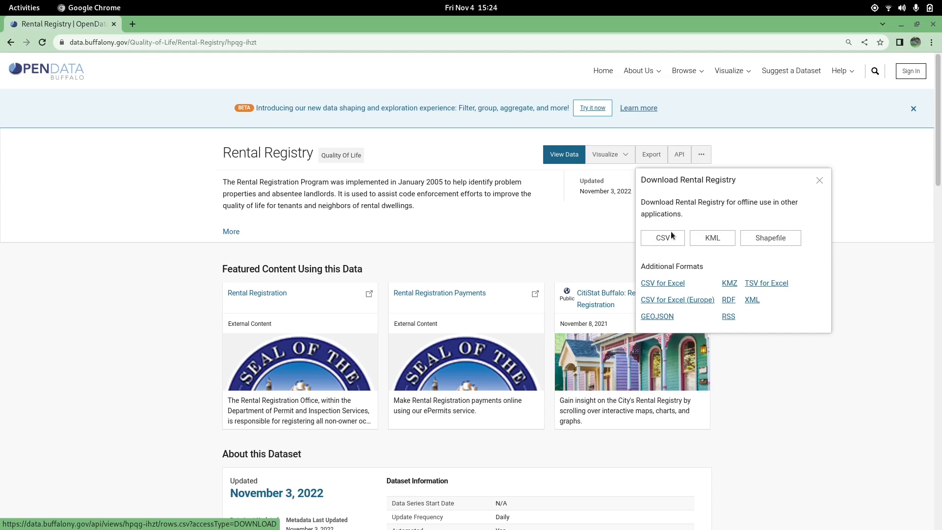
left_click(470, 202)
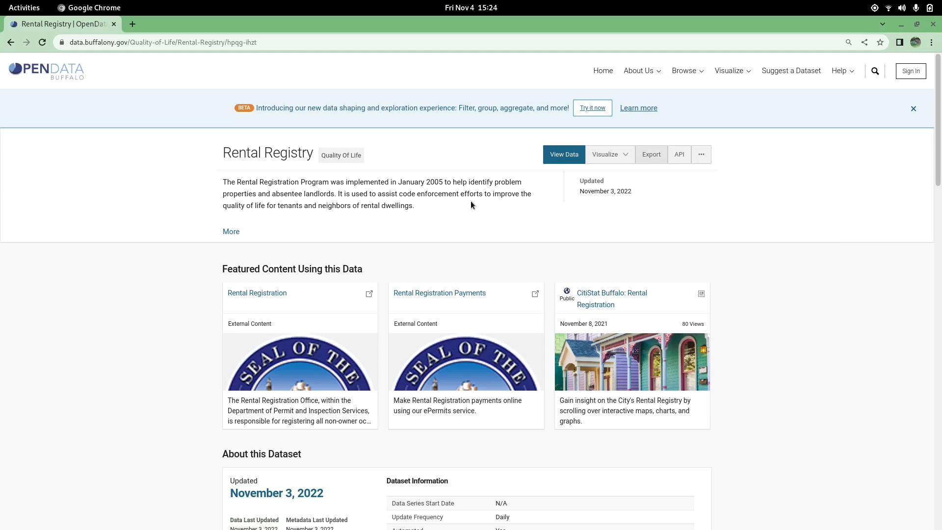
Step: Return to the search results and search for the 2021-2022 Assessment Roll from the suggestions
key("alt+Left")
left_click(429, 108)
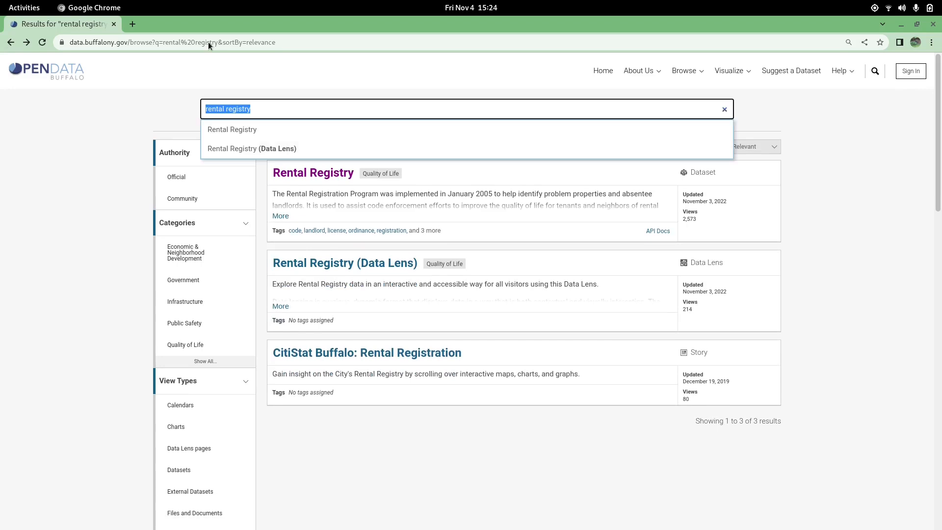
type("assessmen")
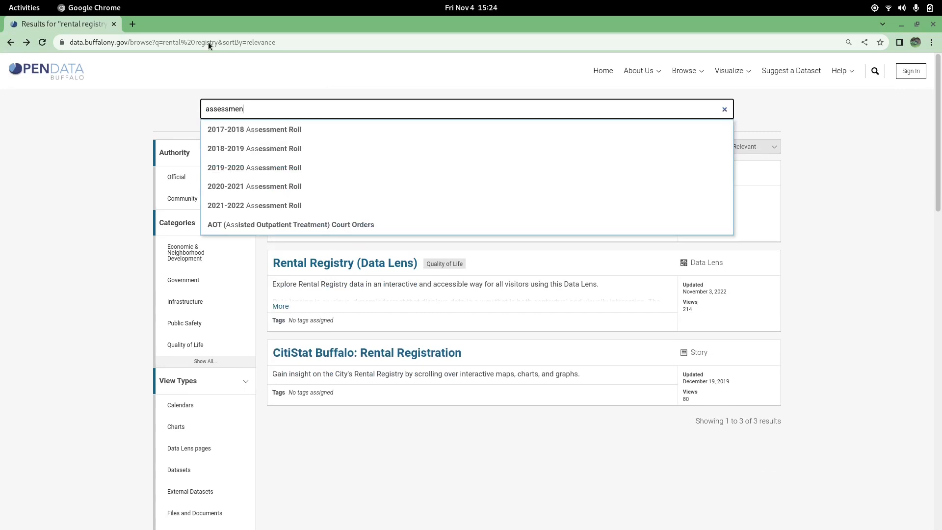
type("t")
left_click(250, 205)
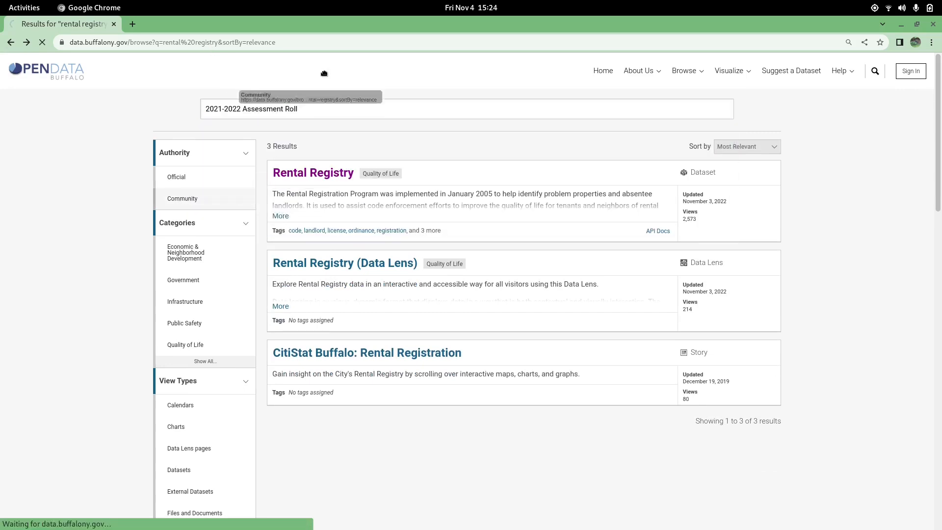
Step: Open the 2021-2022 Assessment Roll dataset page and its export options
left_click_drag(324, 73, 332, 109)
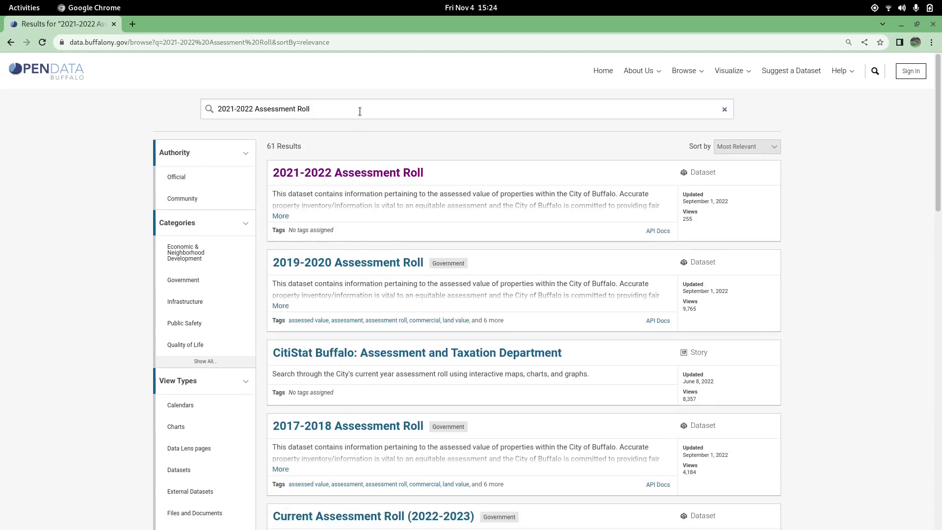
left_click(406, 182)
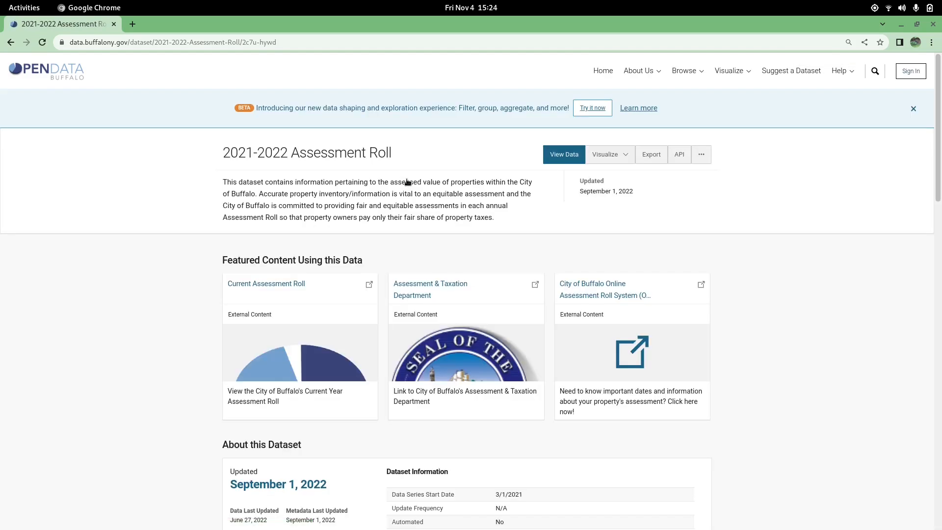
left_click(652, 155)
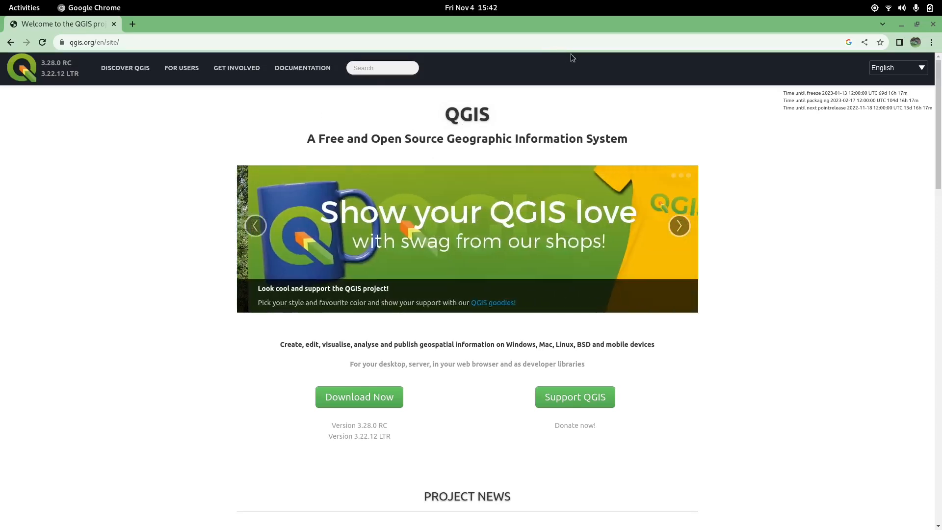
Step: Launch QGIS Desktop from the application search
left_click(593, 42)
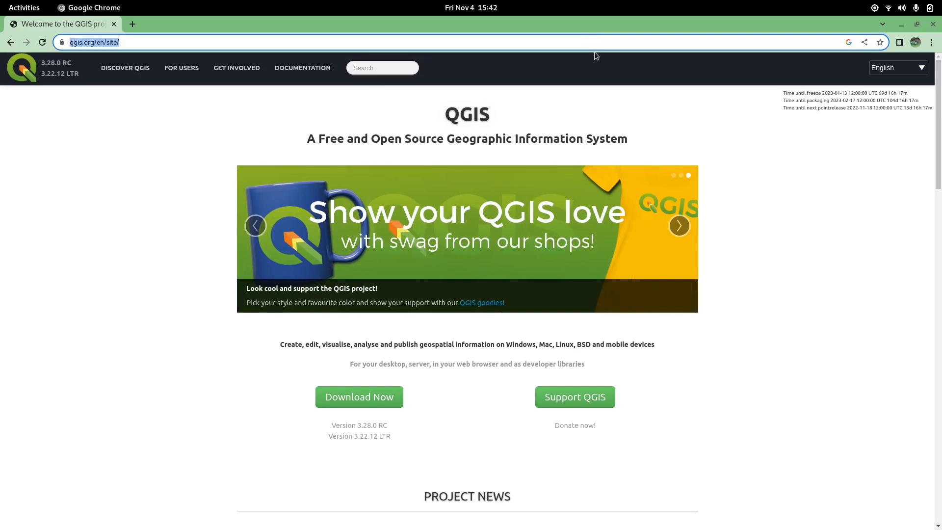
left_click(731, 166)
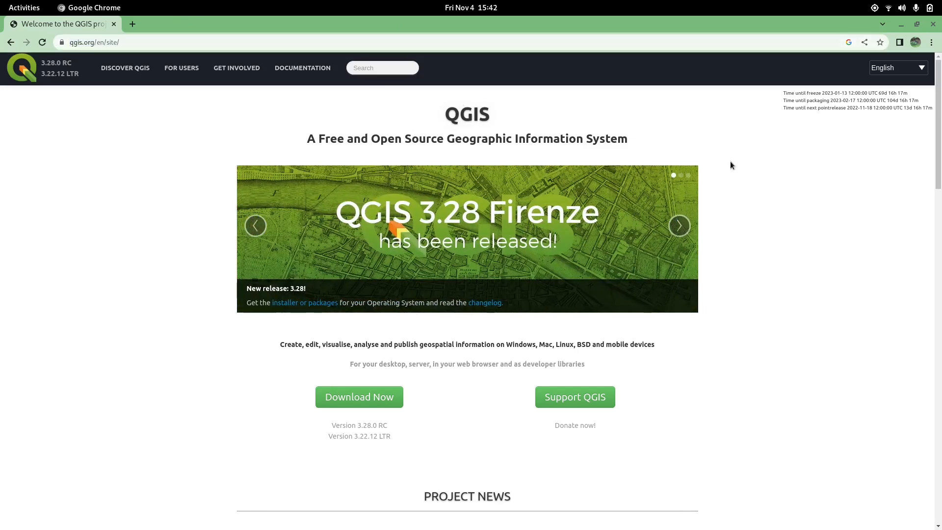
mouse_move(0, 0)
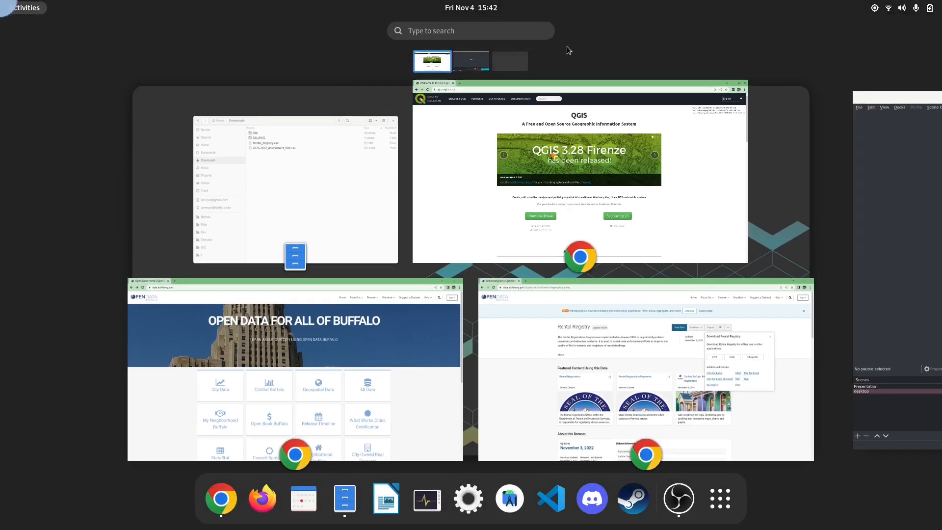
type("qgis")
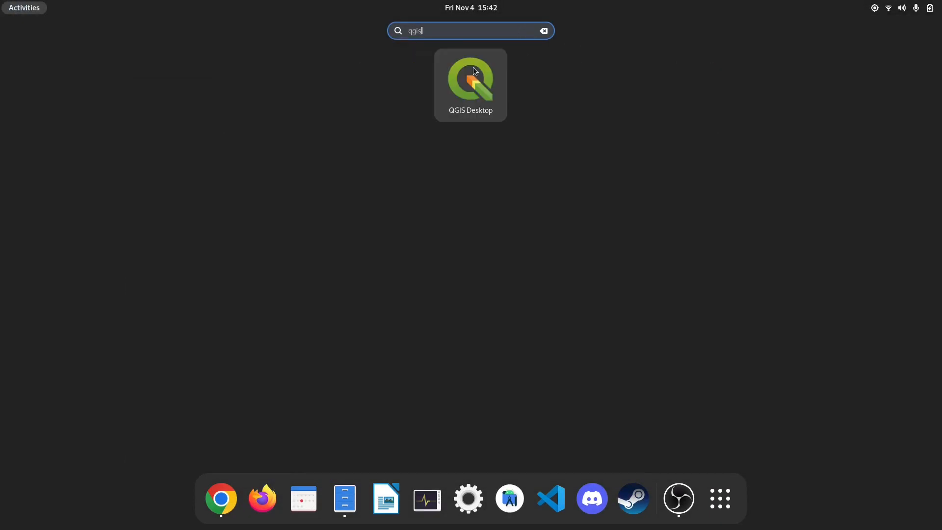
left_click(471, 74)
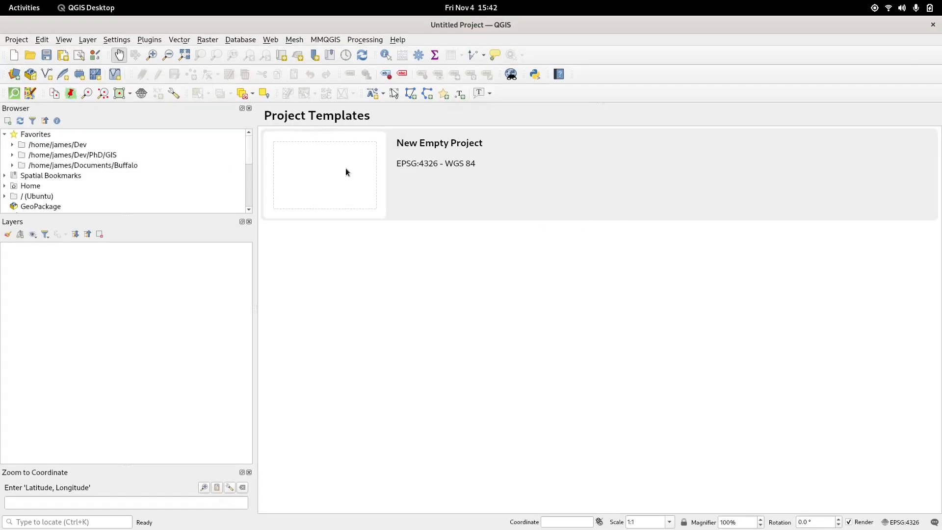
Step: Start a new empty project and narrow the side panels beside the map canvas
left_click(346, 170)
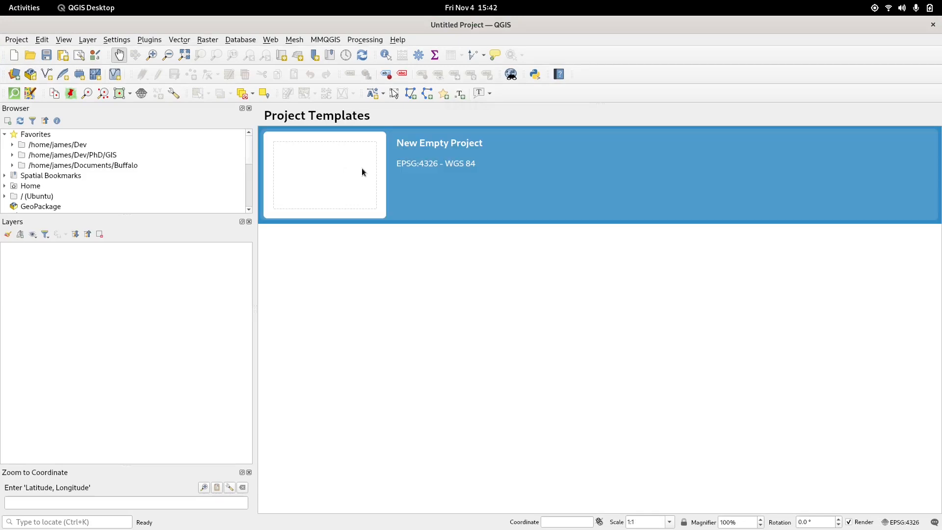
double_click(362, 169)
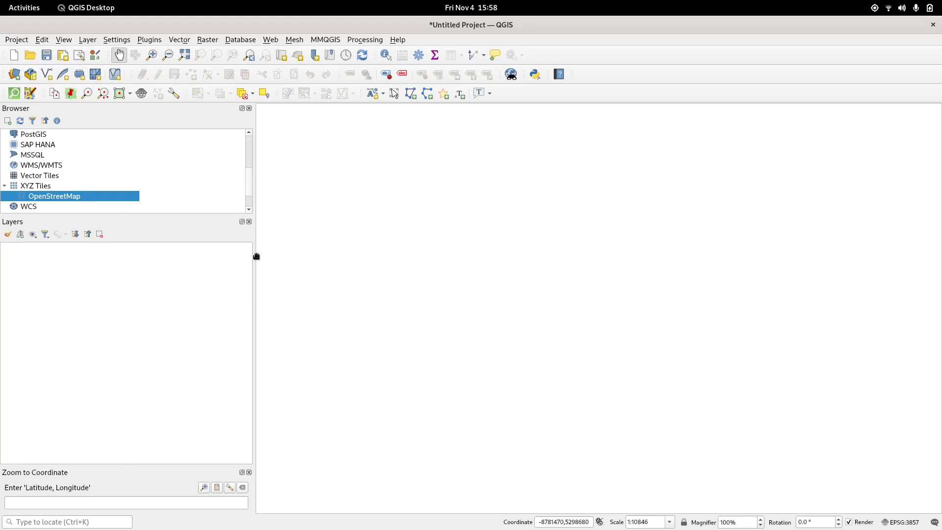
left_click_drag(254, 254, 193, 254)
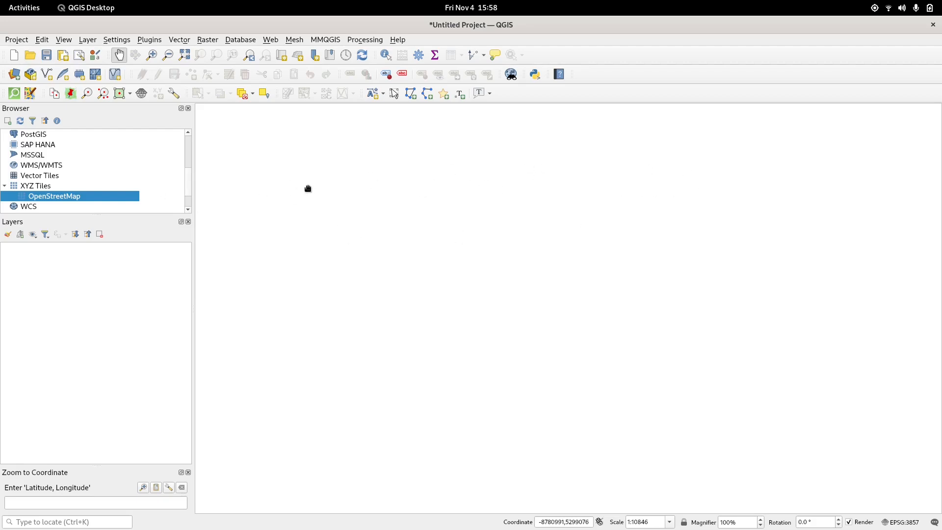
Step: Add the OpenStreetMap XYZ tiles as a basemap layer centred on Buffalo
scroll(51, 202, "up", 4)
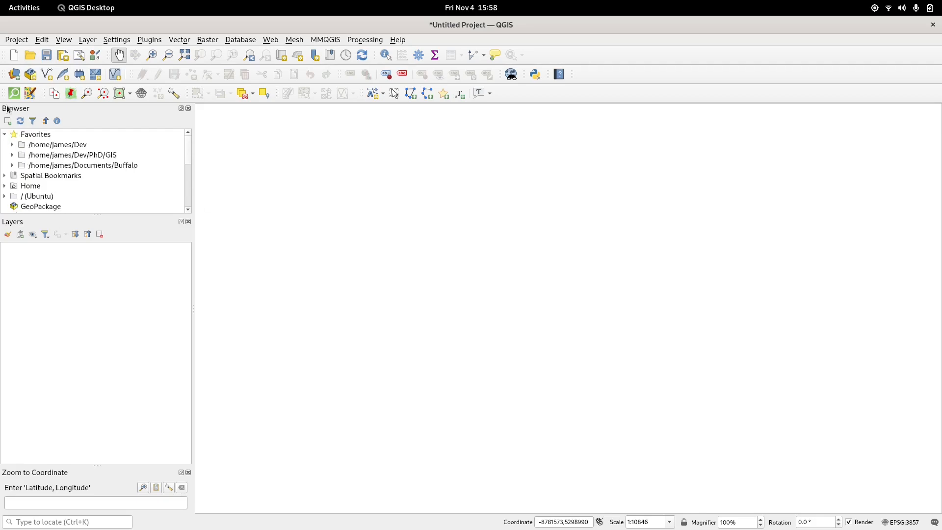
left_click(5, 134)
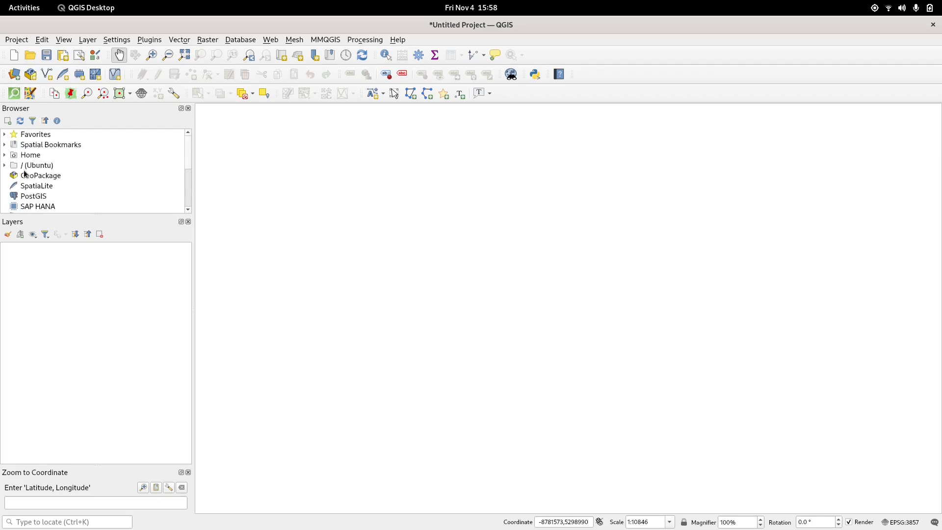
scroll(26, 175, "down", 4)
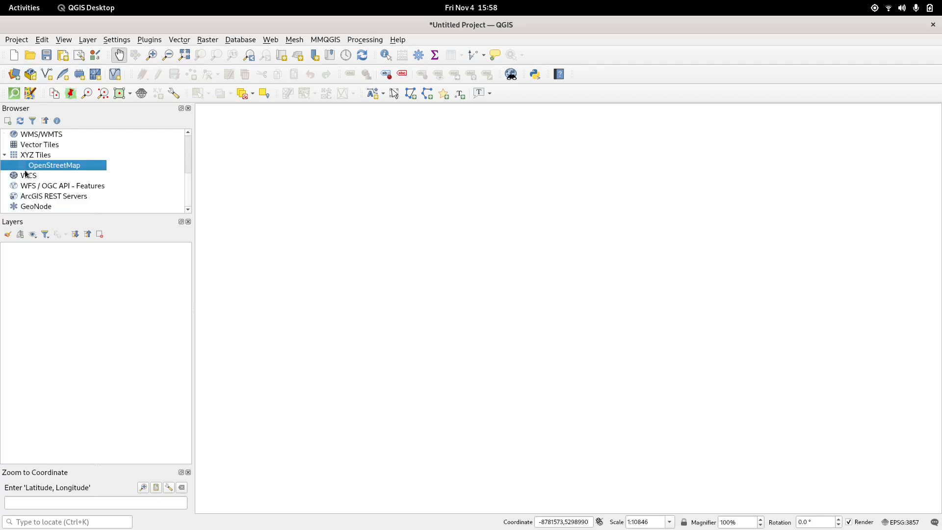
double_click(61, 168)
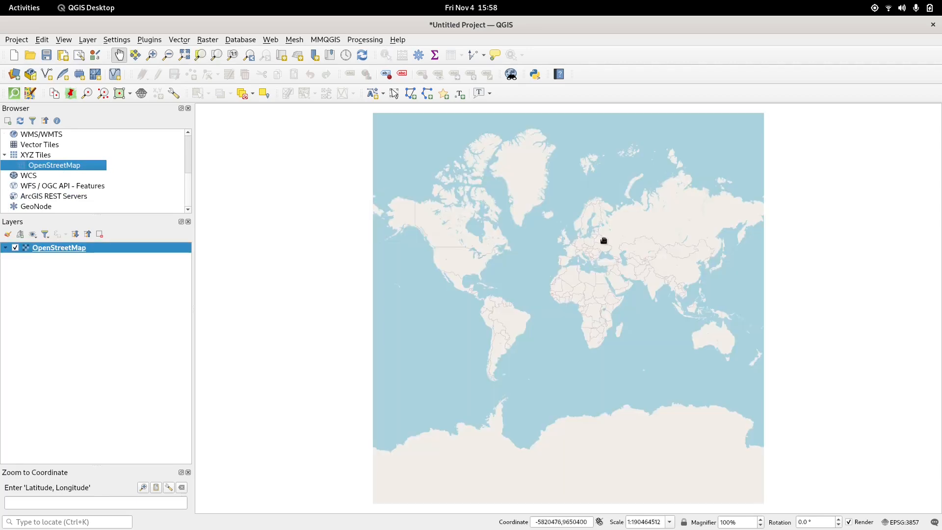
scroll(472, 251, "up", 5)
left_click_drag(459, 419, 419, 224)
scroll(441, 246, "up", 6)
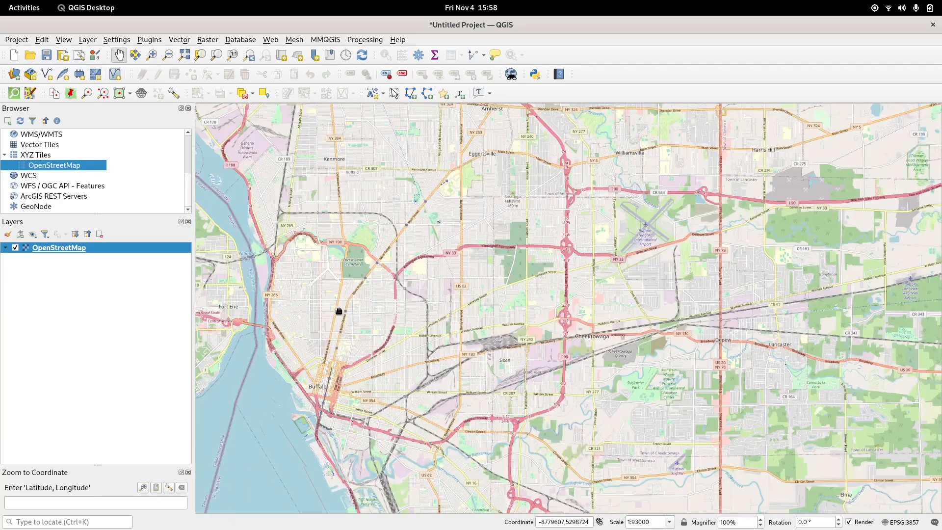
left_click_drag(339, 310, 425, 230)
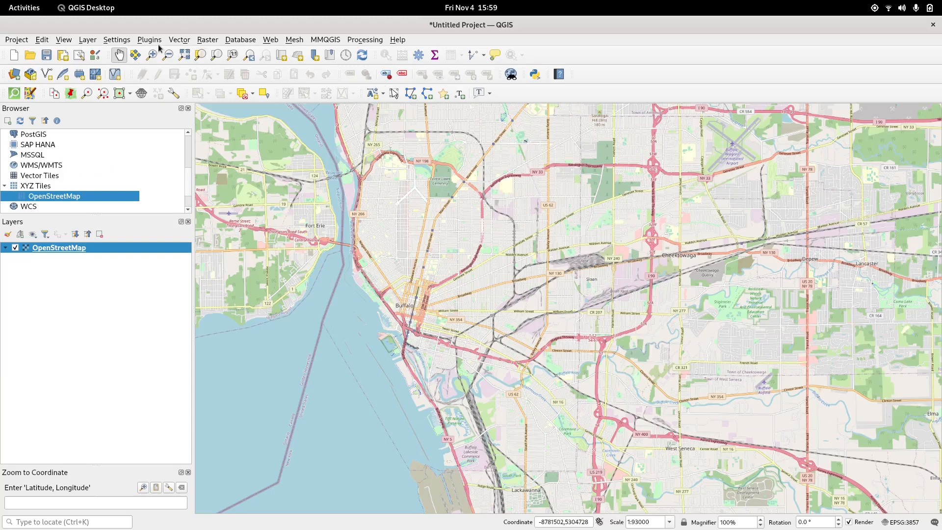
Step: Add Rental_Registry.csv from the Downloads folder as a delimited text layer on the map
left_click(88, 40)
mouse_move(116, 43)
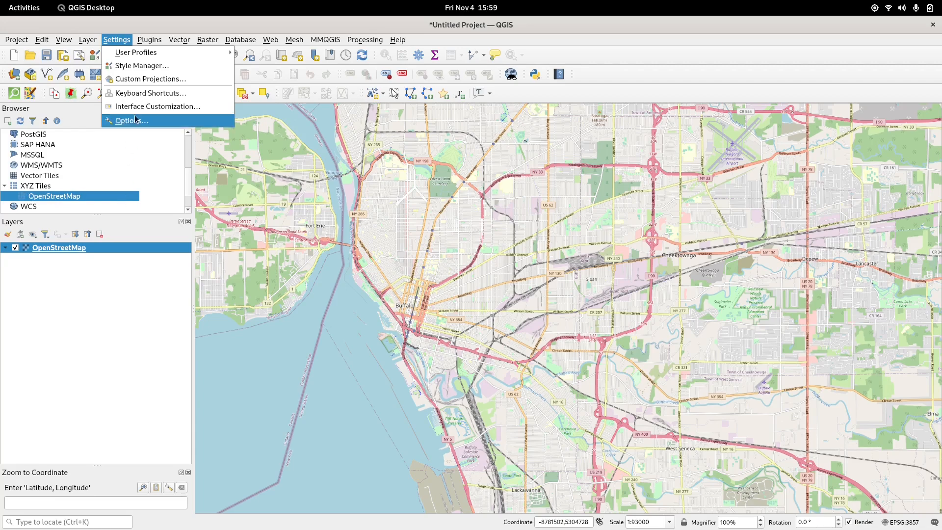
mouse_move(87, 39)
mouse_move(157, 78)
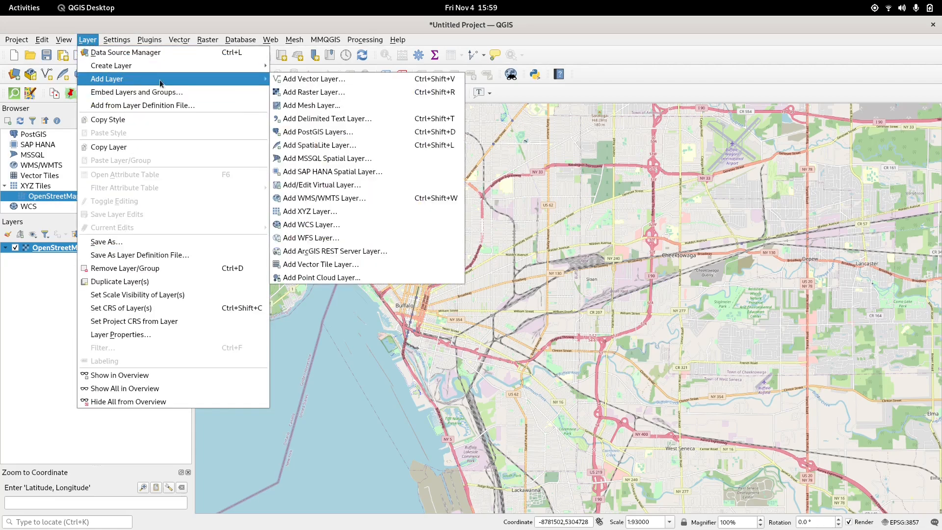
left_click(366, 122)
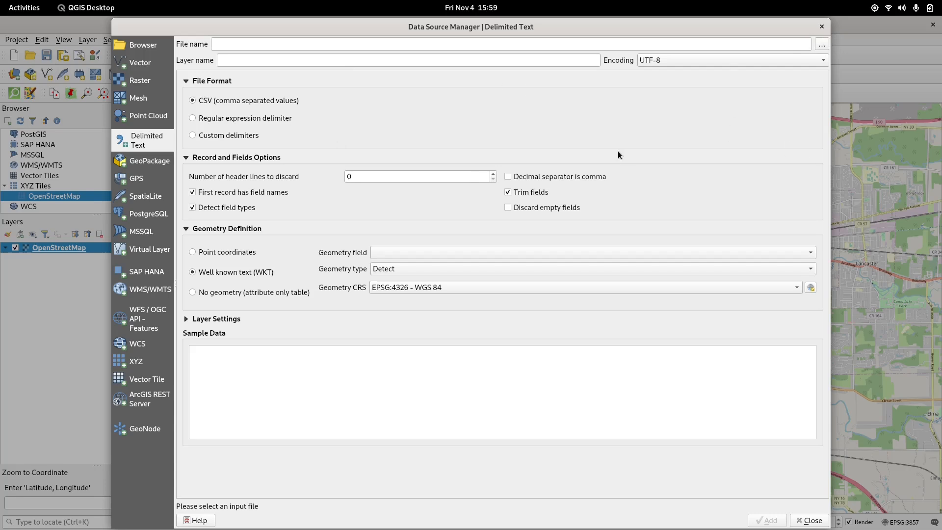
left_click(821, 44)
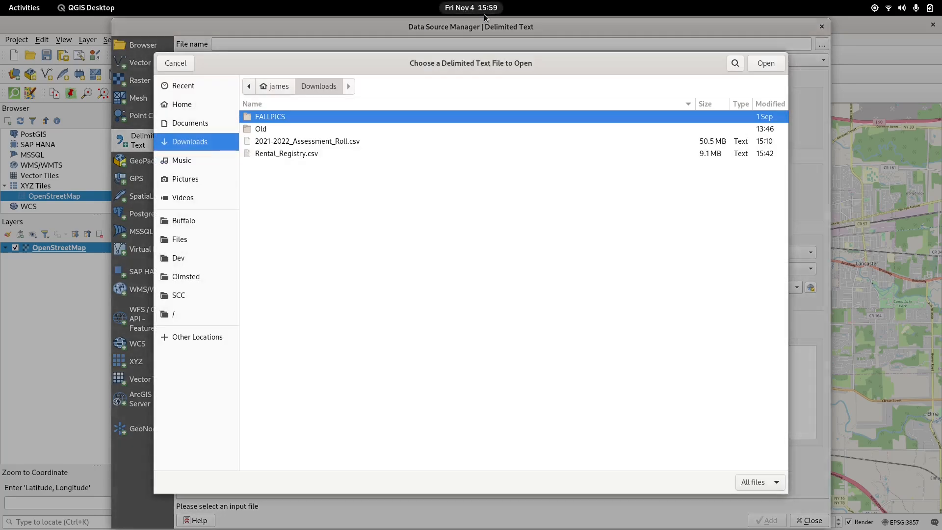
left_click(315, 153)
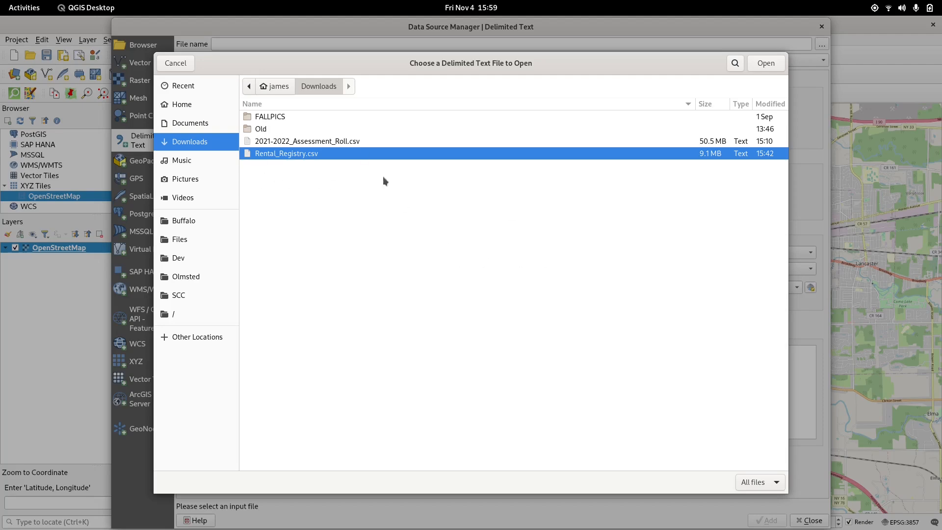
left_click(764, 64)
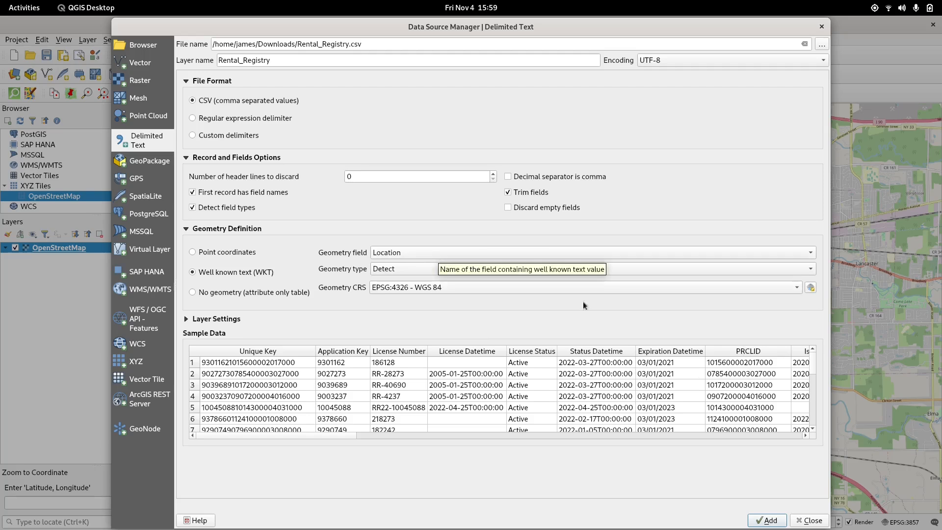
left_click(768, 521)
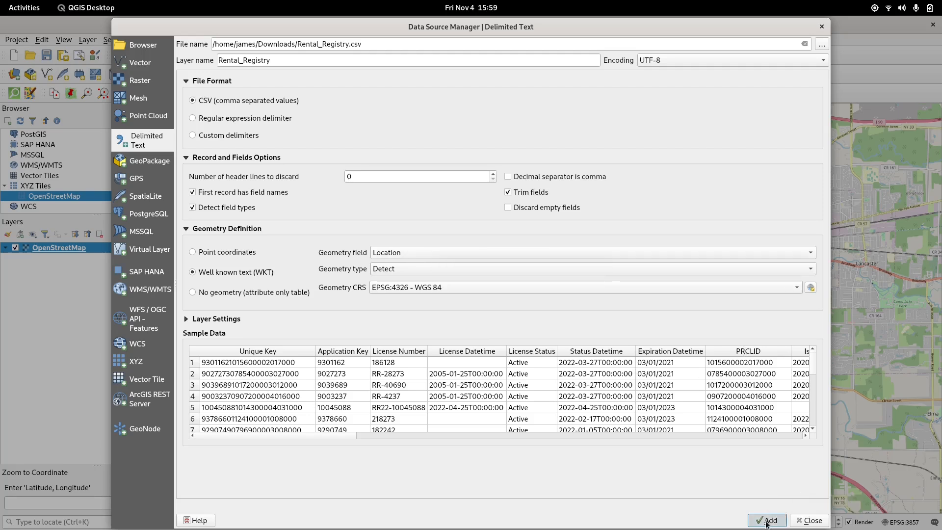
left_click(823, 29)
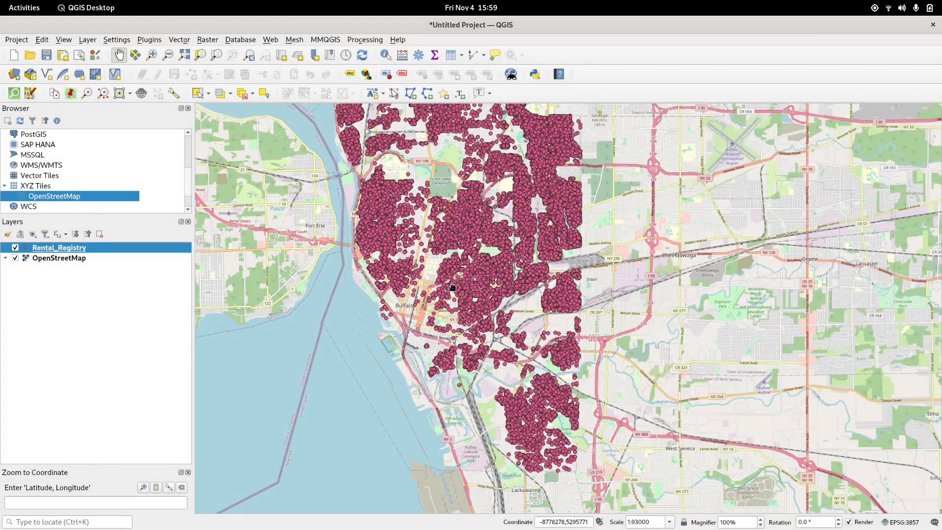
left_click_drag(438, 191, 447, 242)
scroll(447, 242, "down", 1)
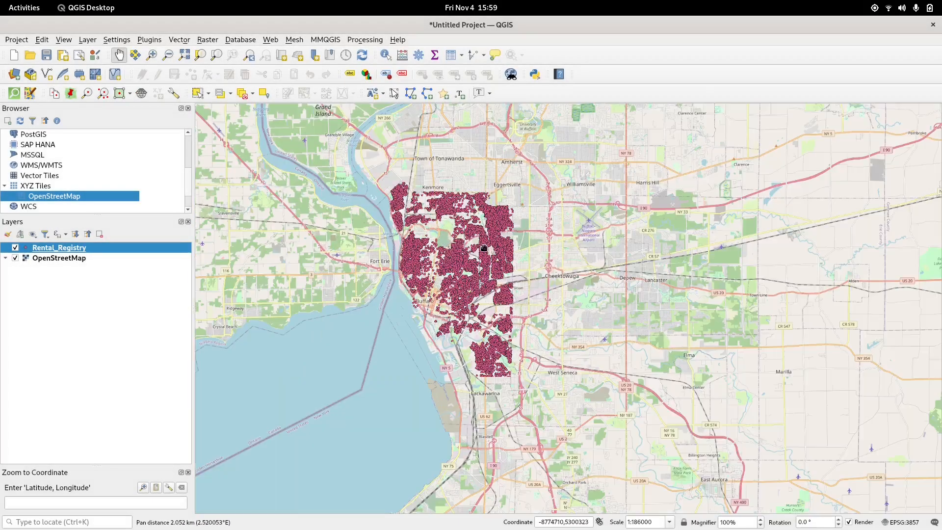
Step: Open the Rental_Registry layer's properties and switch its symbology to Categorized
scroll(458, 282, "up", 1)
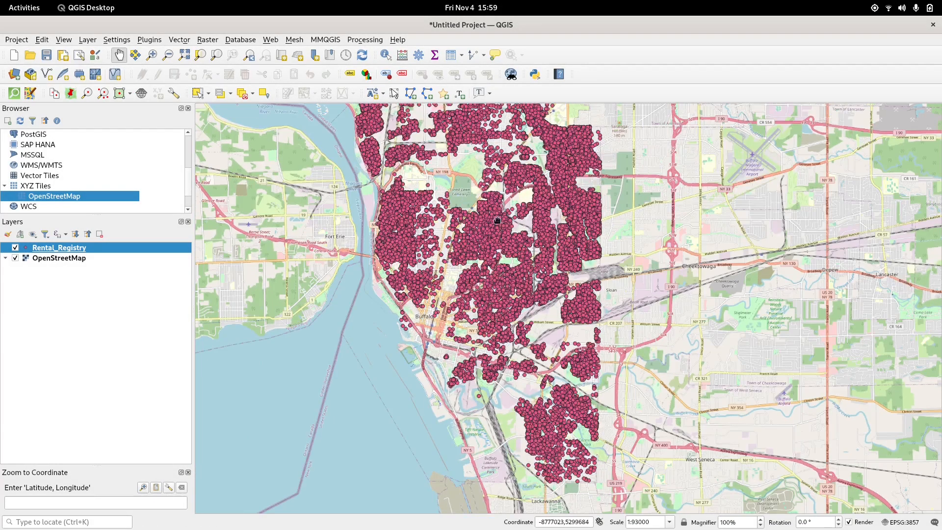
scroll(458, 282, "up", 1)
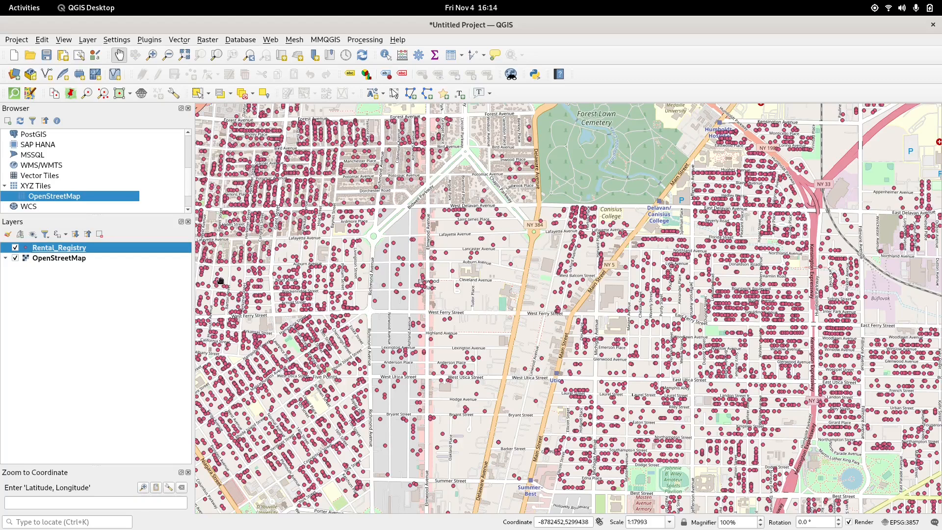
right_click(73, 250)
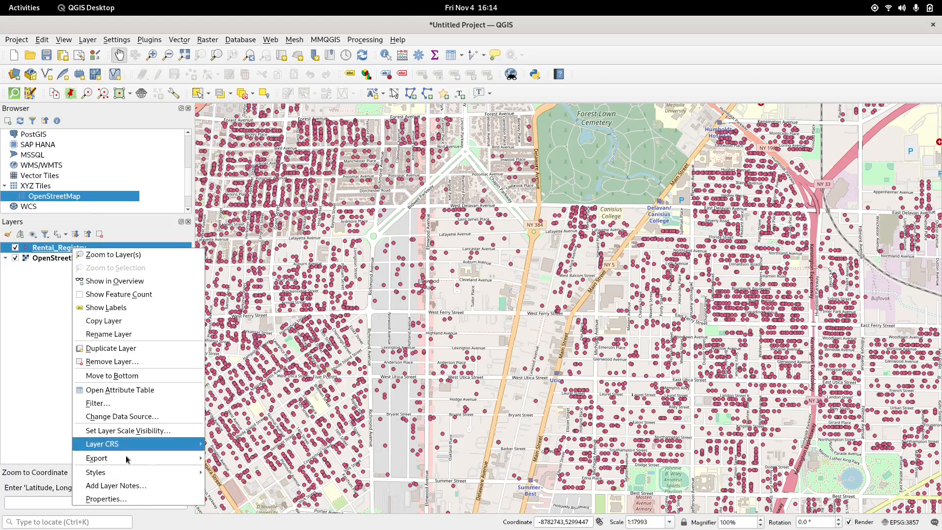
left_click(139, 499)
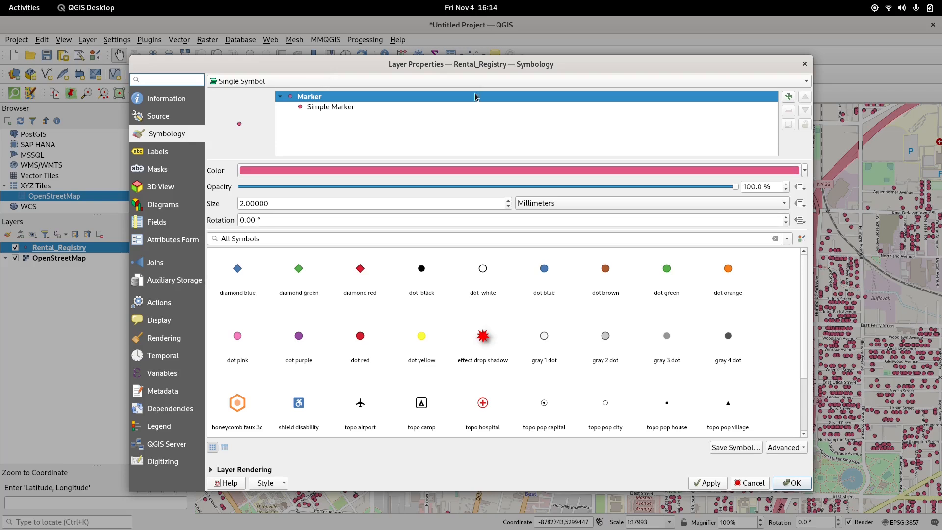
left_click(237, 83)
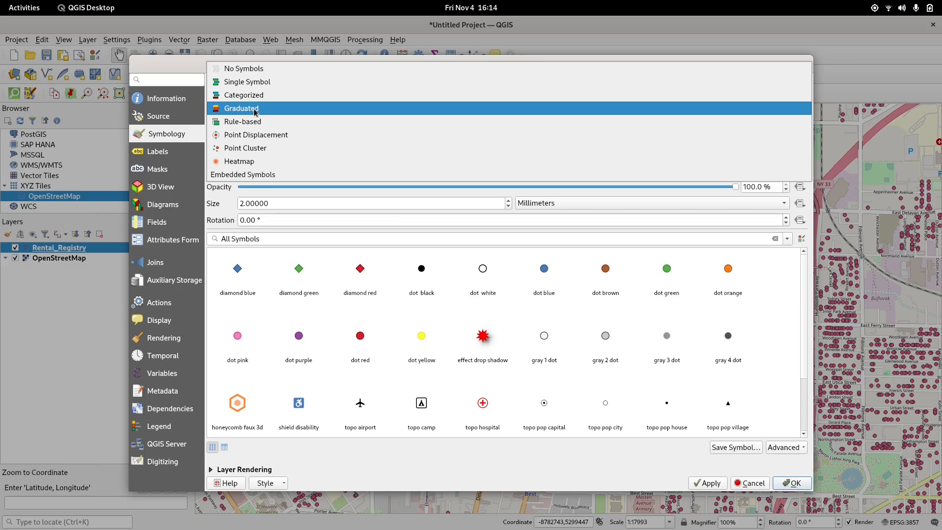
left_click(254, 95)
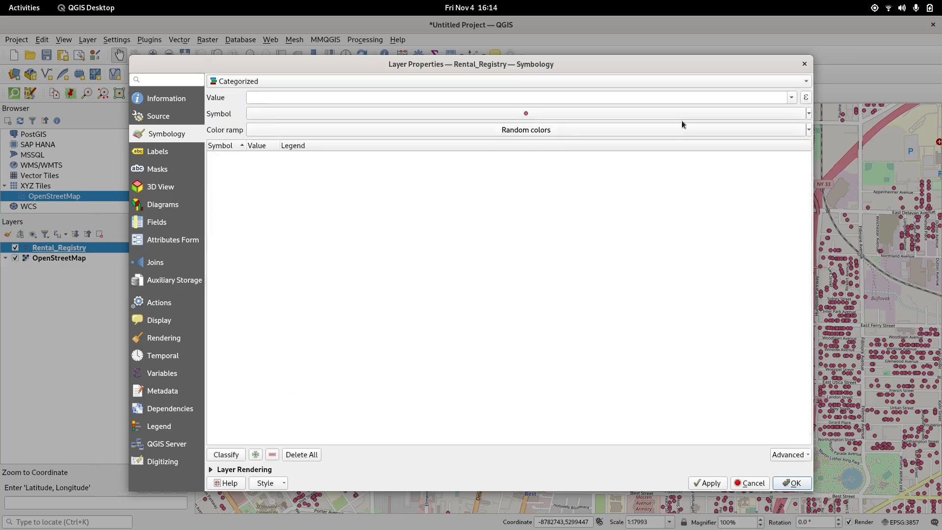
Step: Categorize the rental points by the Lead Compliance field, classify the values, and apply the style
left_click(791, 98)
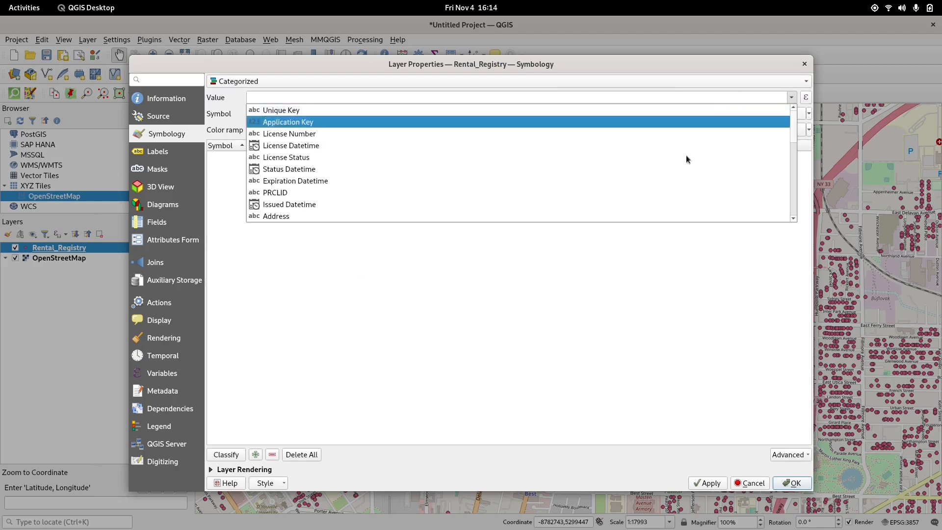
scroll(410, 130, "down", 10)
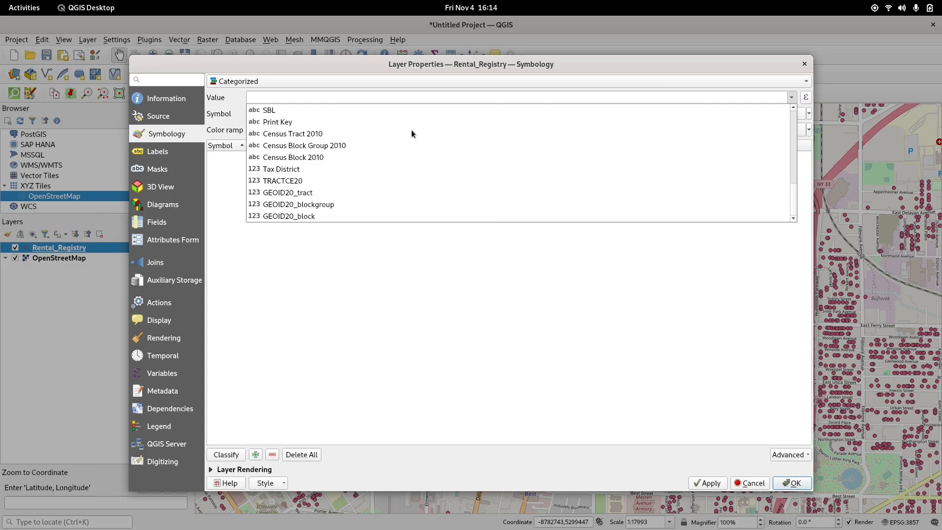
scroll(386, 187, "up", 5)
scroll(385, 188, "down", 4)
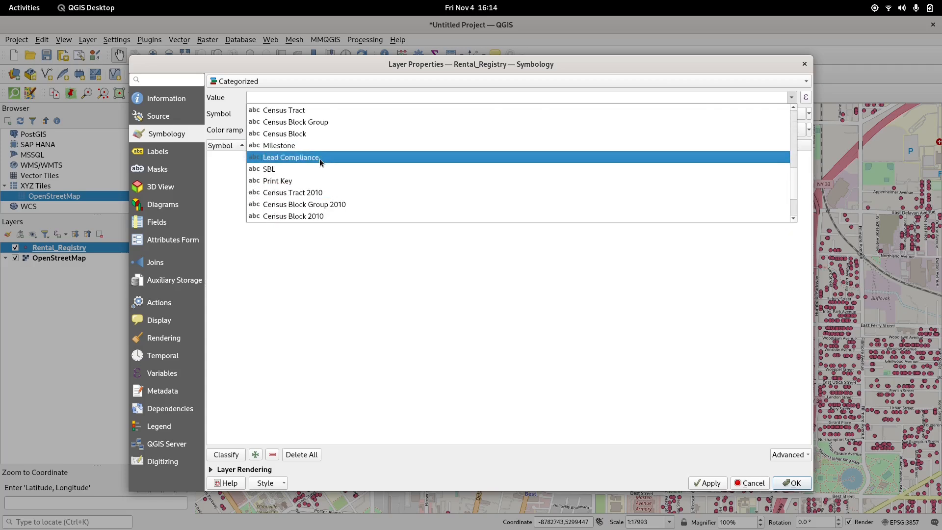
left_click(319, 158)
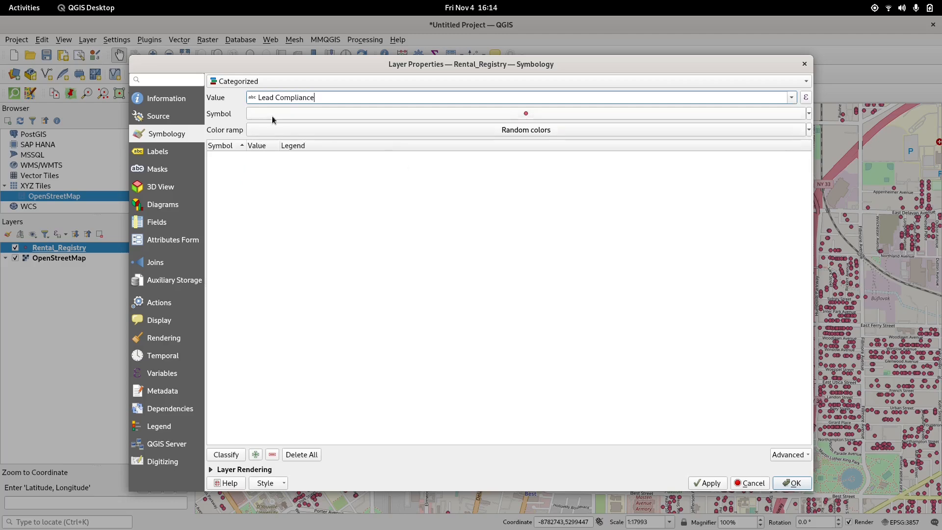
left_click(220, 456)
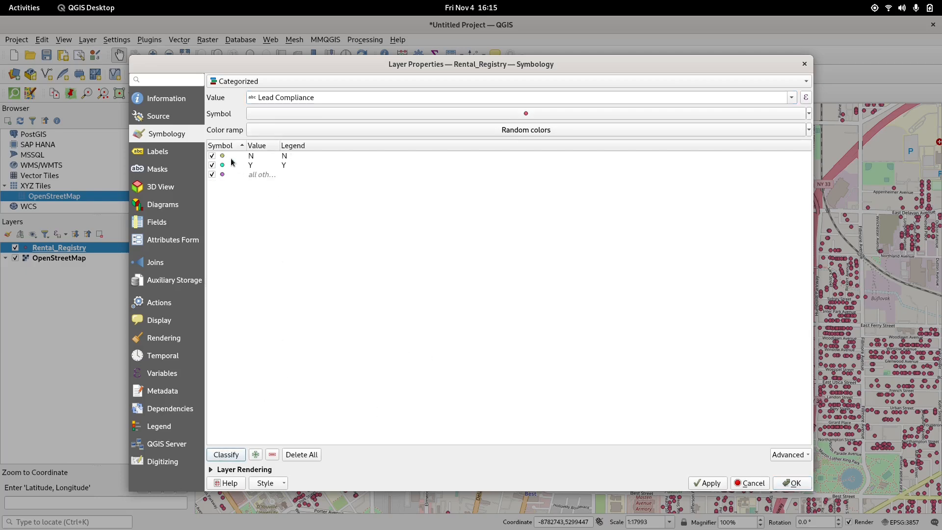
left_click(702, 484)
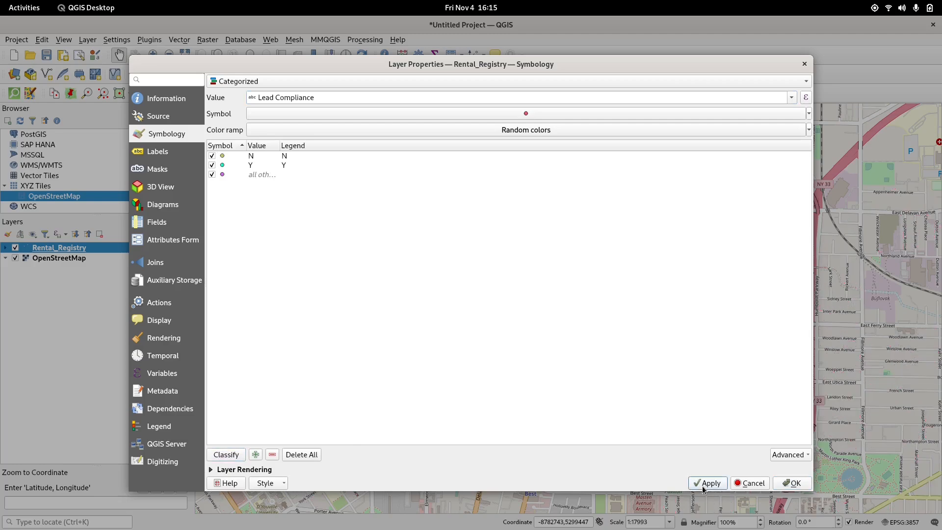
left_click(793, 485)
Step: Expand the Rental_Registry legend and examine the categorized rental points across Buffalo
scroll(568, 271, "down", 1)
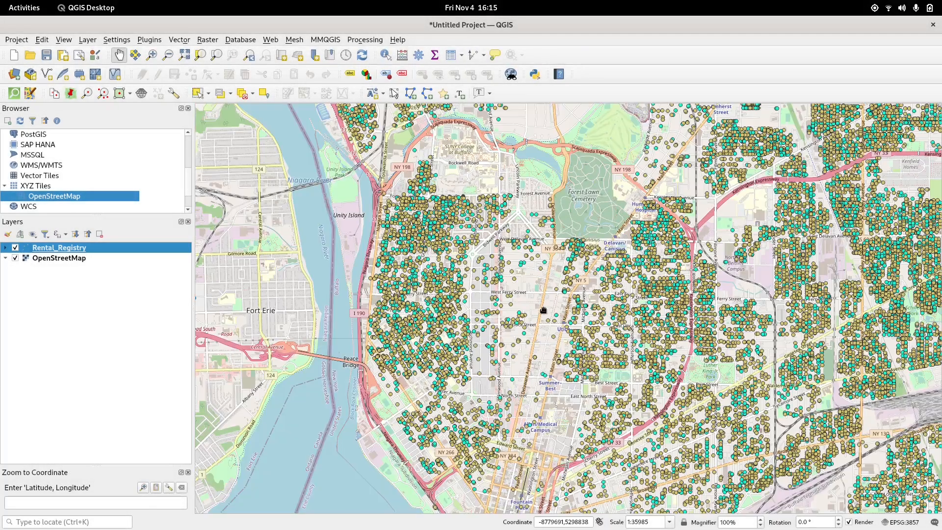
scroll(750, 285, "down", 1)
left_click_drag(691, 289, 537, 297)
left_click_drag(566, 255, 545, 273)
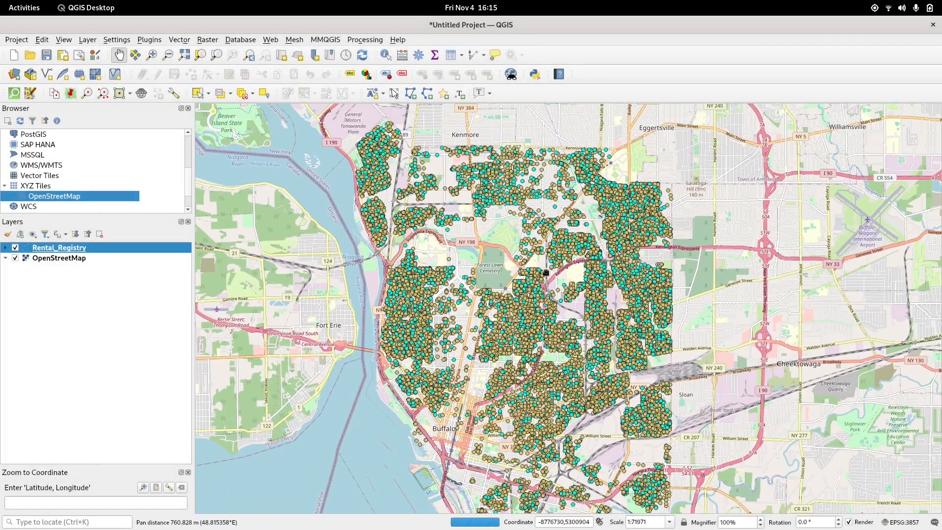
left_click(6, 248)
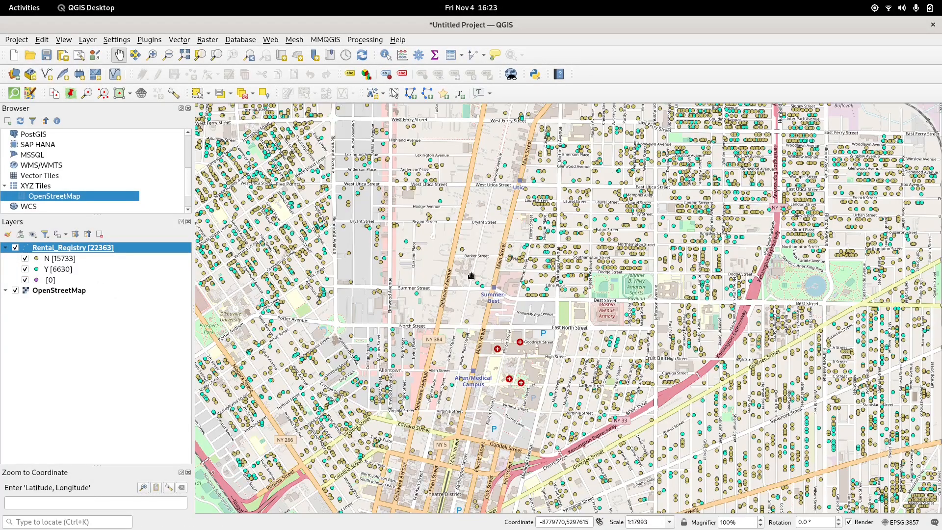
left_click_drag(618, 176, 558, 490)
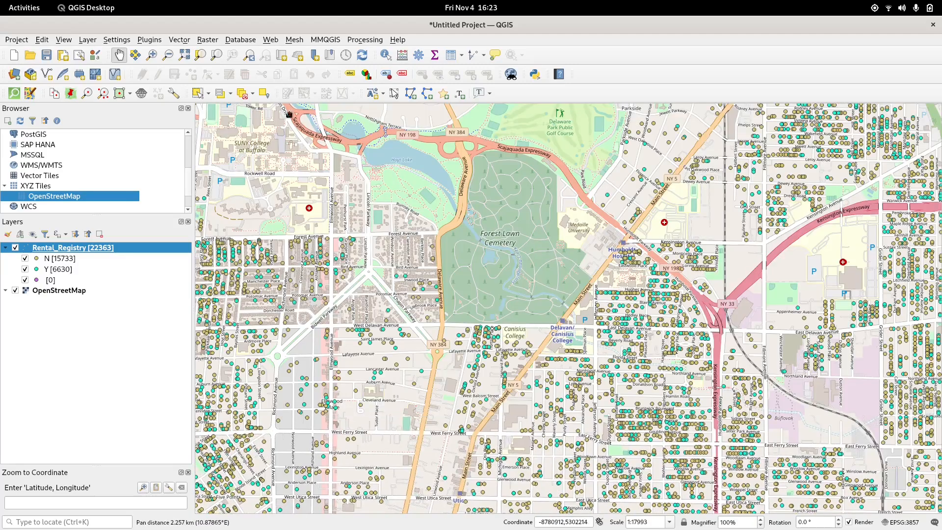
left_click_drag(359, 196, 282, 274)
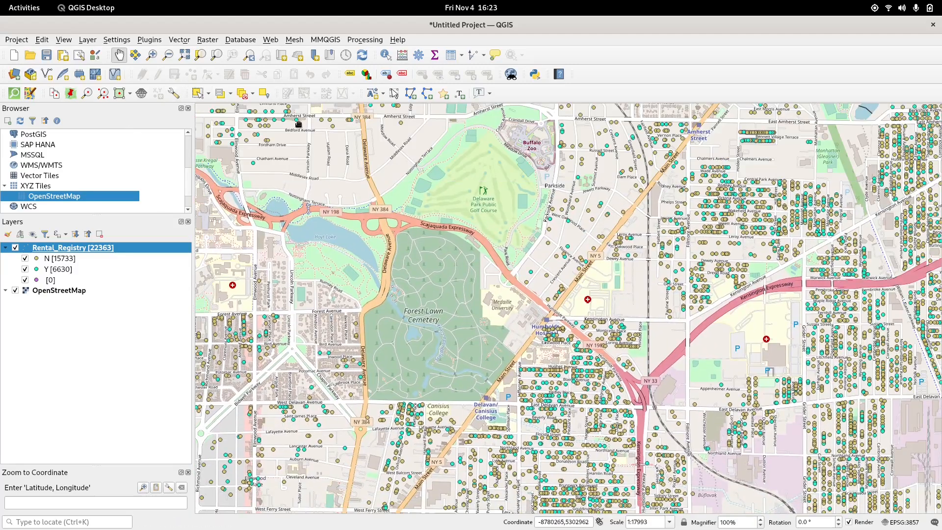
Step: Add 2021-2022_Assessment_Roll.csv from the Downloads folder as a delimited text layer
left_click(88, 40)
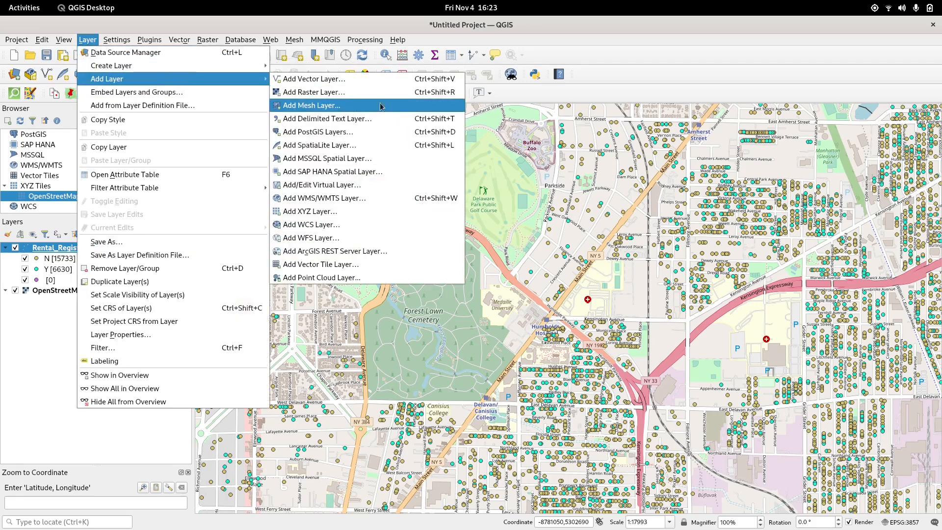
left_click(379, 119)
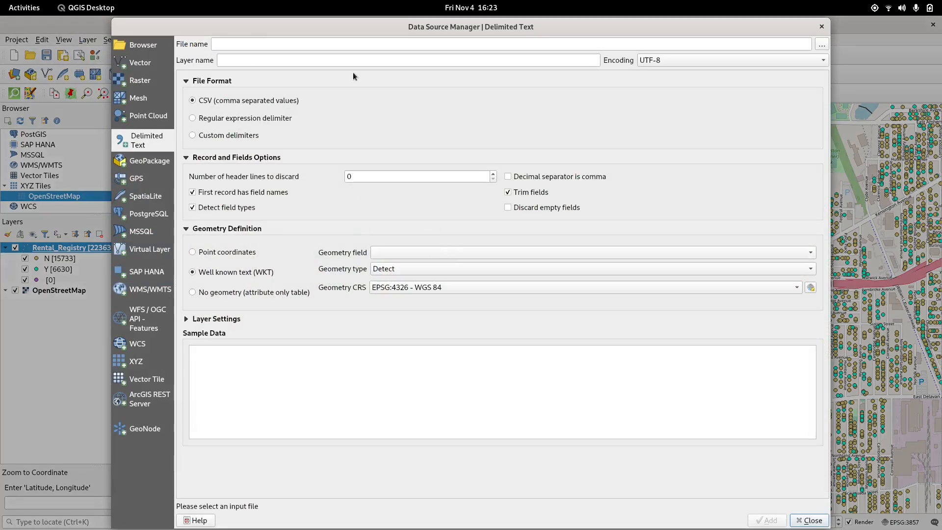
left_click(823, 45)
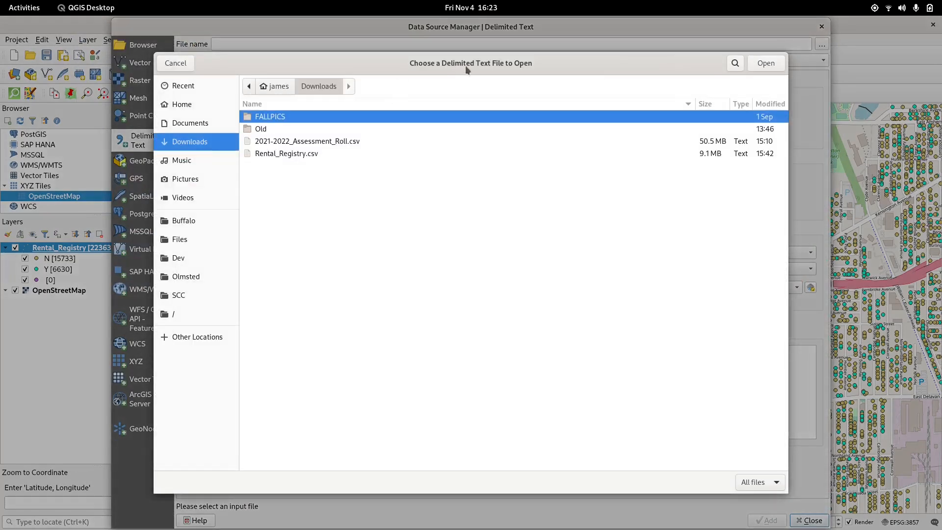
left_click(341, 142)
left_click(772, 62)
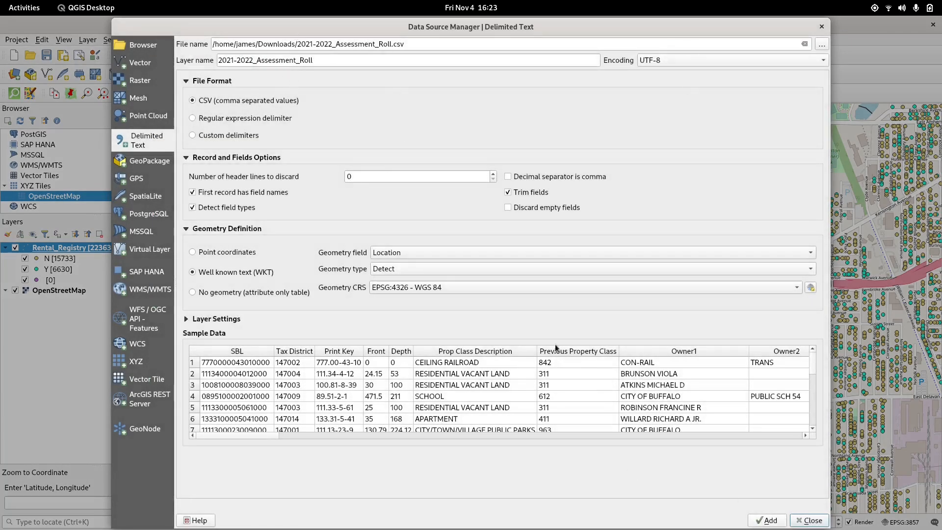
left_click(772, 522)
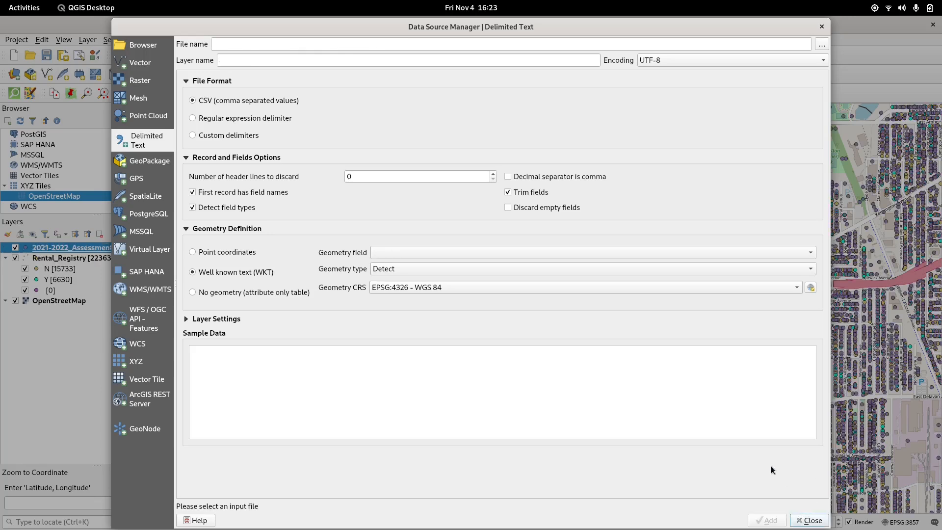
left_click(809, 521)
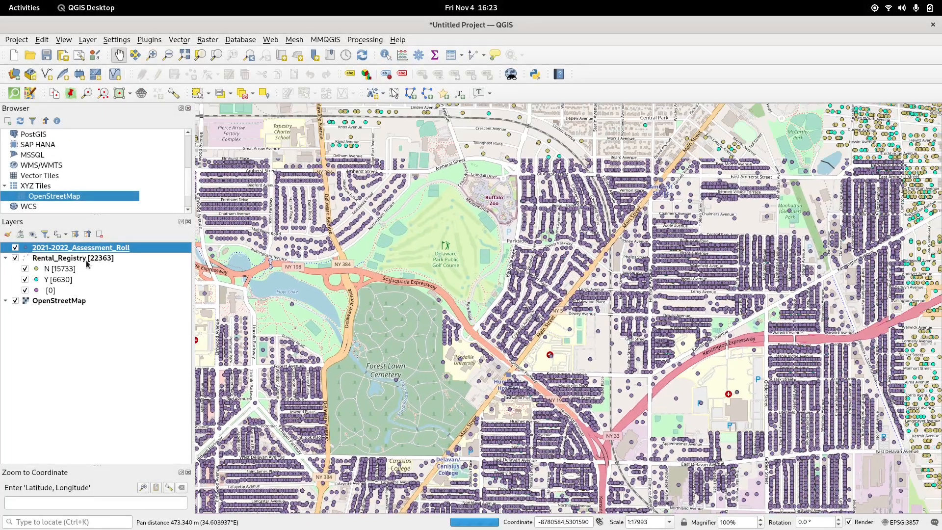
Step: Hide the Rental_Registry layer to view the assessment roll points across the city
left_click(16, 257)
scroll(472, 311, "down", 1)
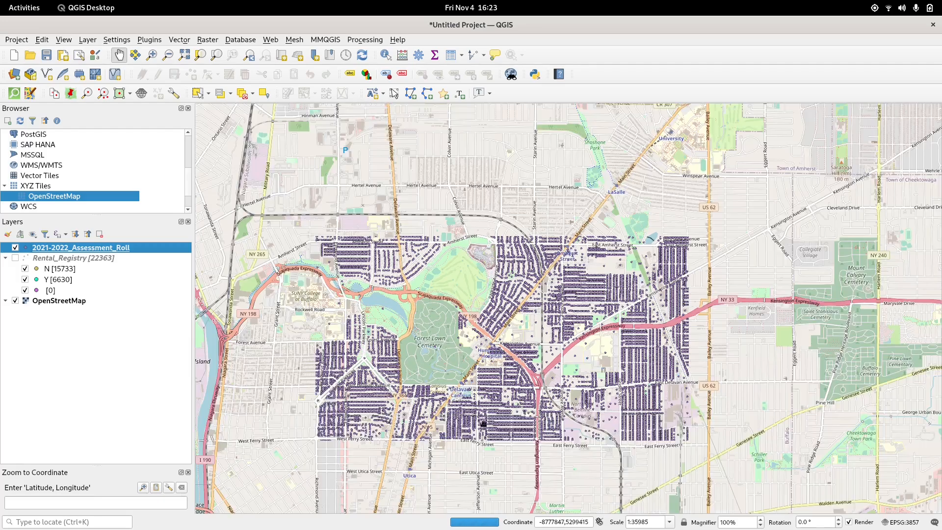
left_click_drag(483, 423, 504, 356)
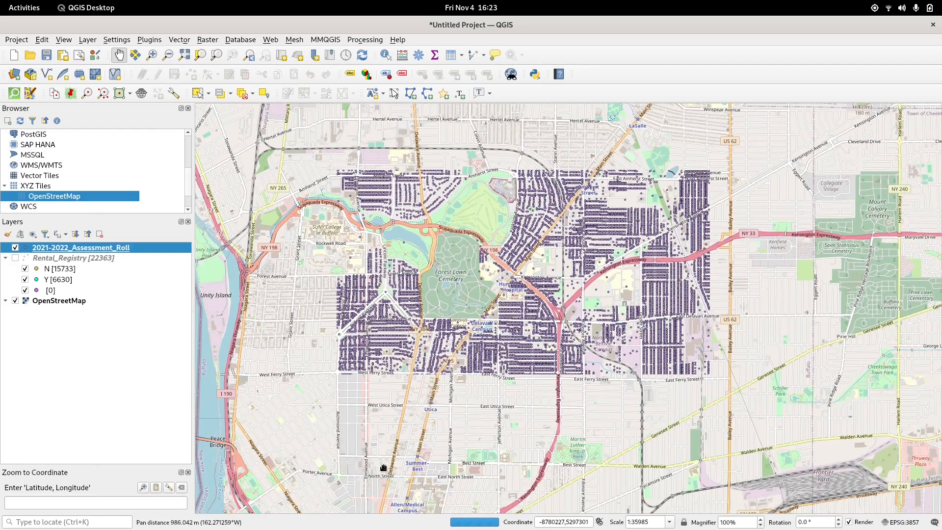
left_click_drag(384, 467, 507, 354)
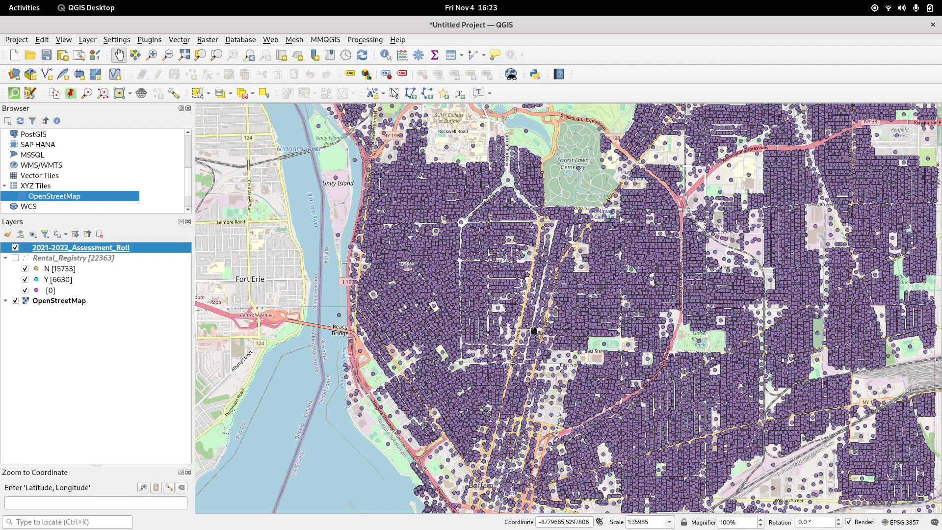
left_click_drag(667, 471, 550, 346)
scroll(523, 295, "down", 1)
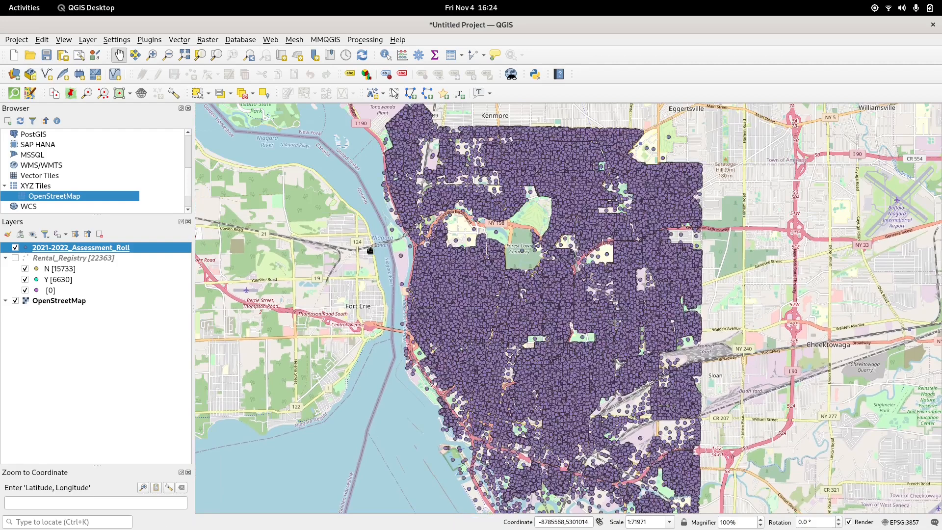
left_click_drag(518, 383, 506, 298)
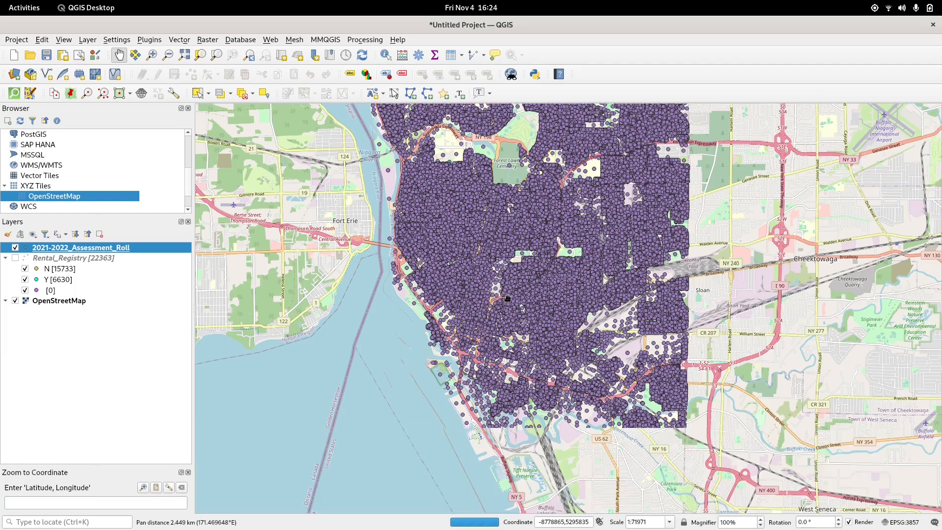
Step: Open the assessment roll's attribute table and browse its records
right_click(128, 254)
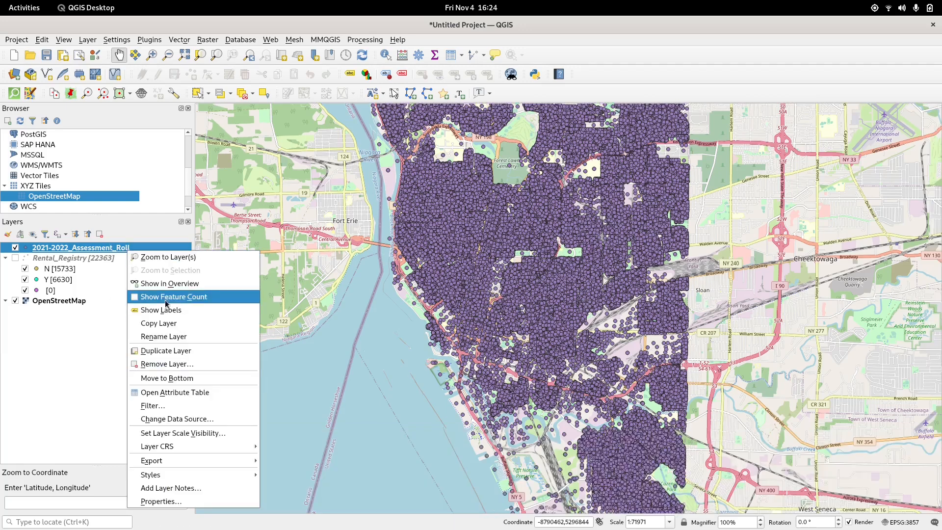
left_click(198, 392)
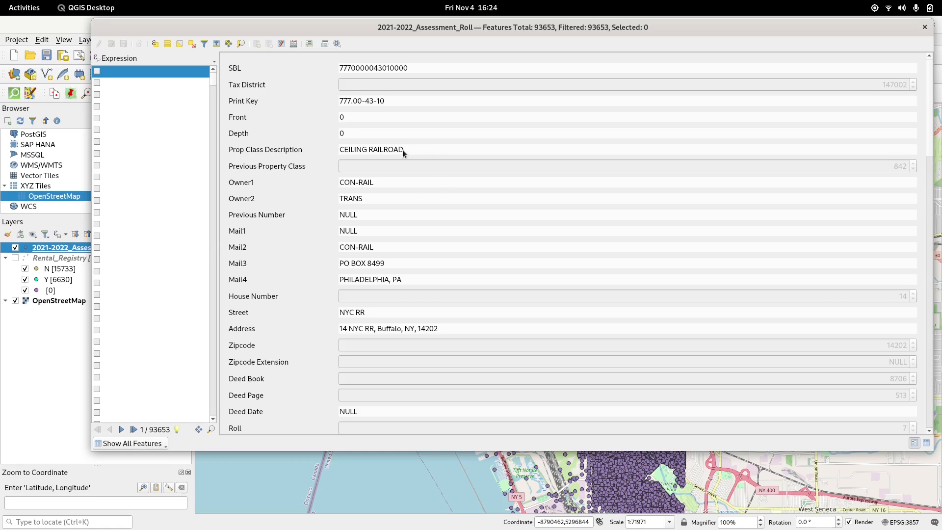
scroll(476, 240, "down", 2)
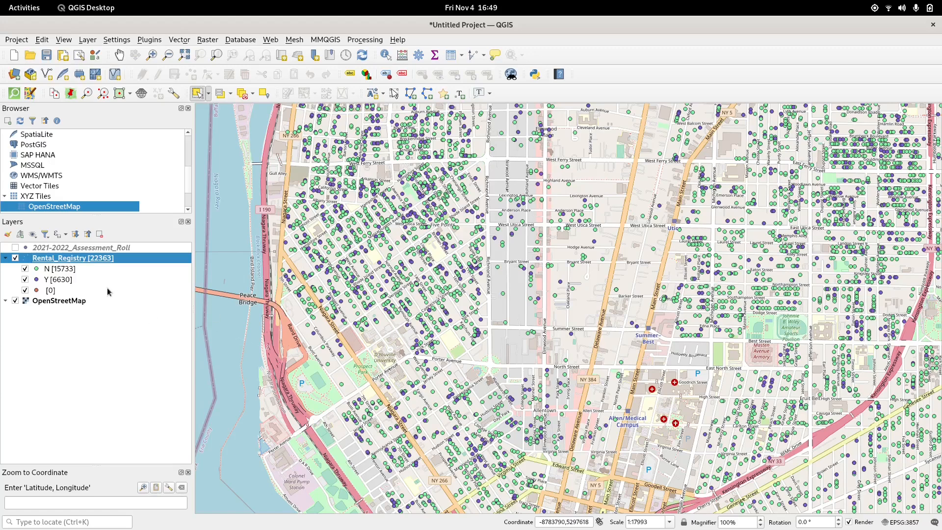
Step: Add a vector join to Rental_Registry from 2021-2022_Assessment_Roll matching SBL to SBL, with custom field prefix AR_, and apply it
right_click(116, 259)
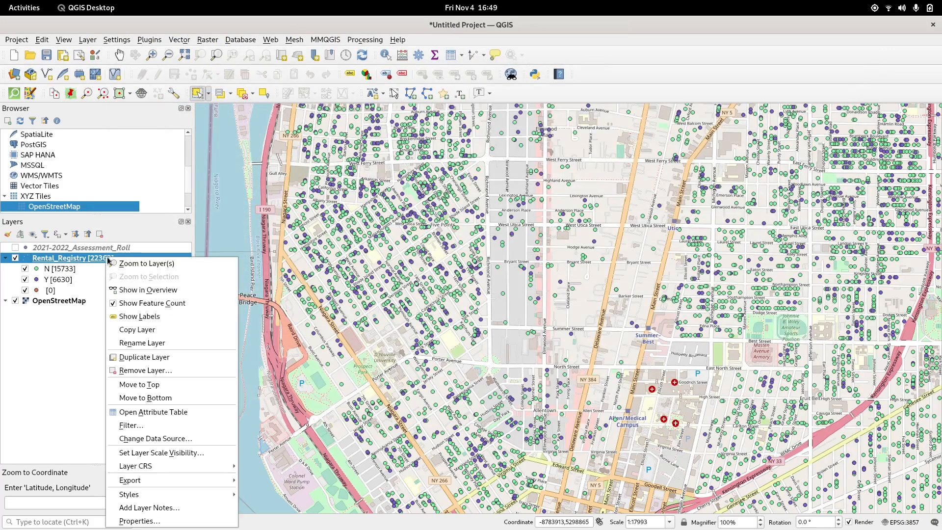
left_click(158, 522)
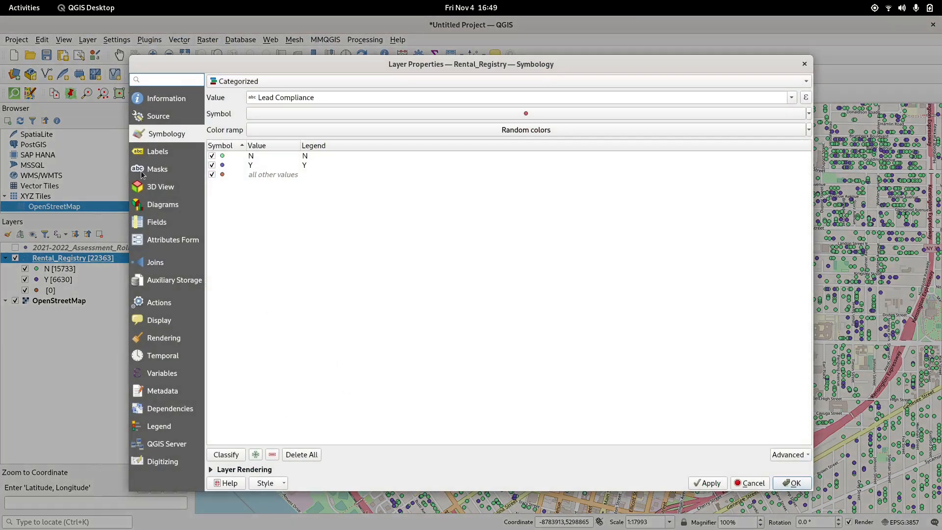
left_click(149, 270)
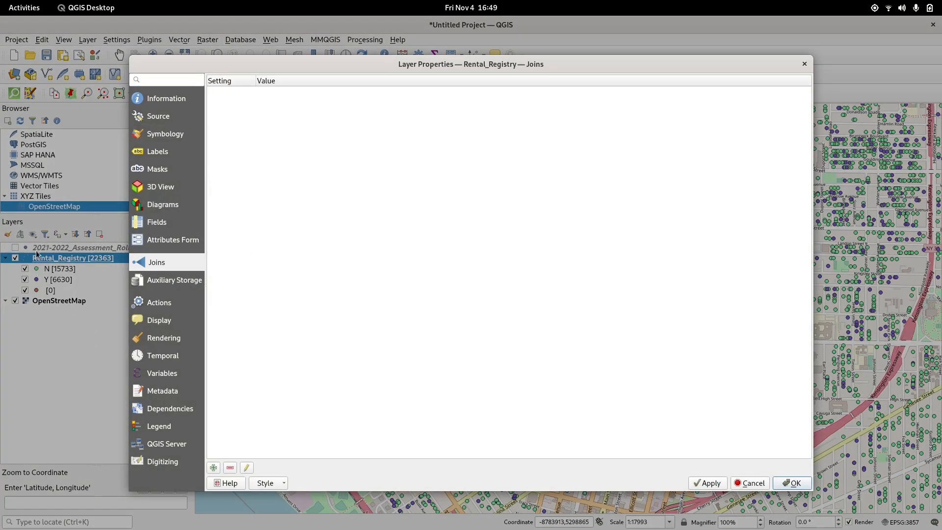
left_click(213, 468)
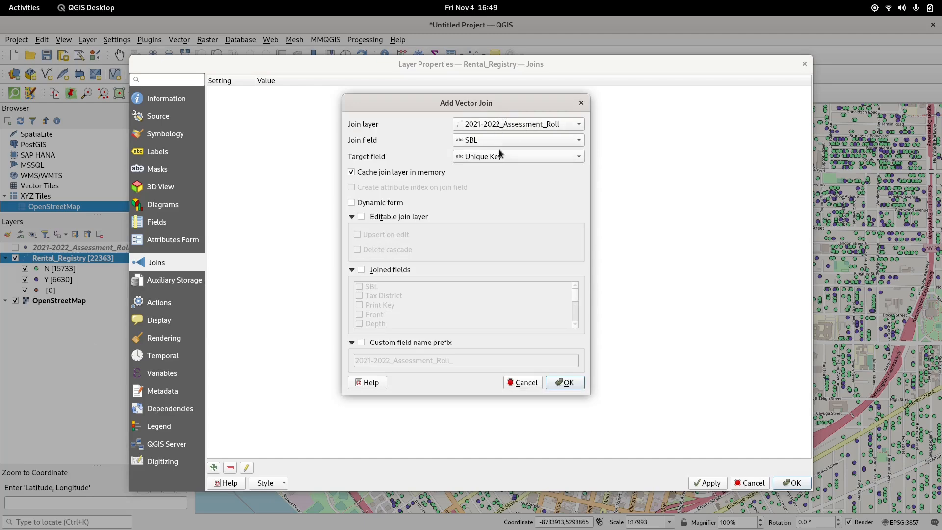
left_click(469, 157)
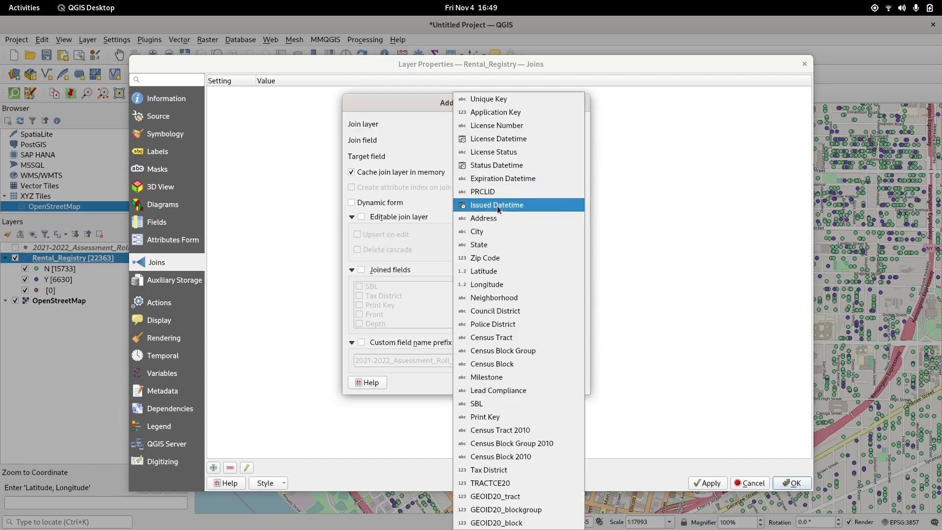
left_click(487, 405)
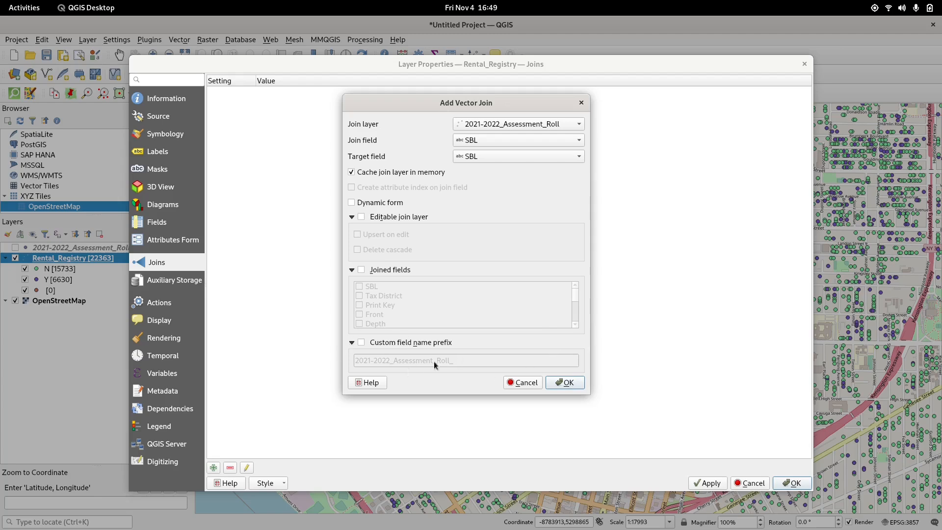
left_click(362, 343)
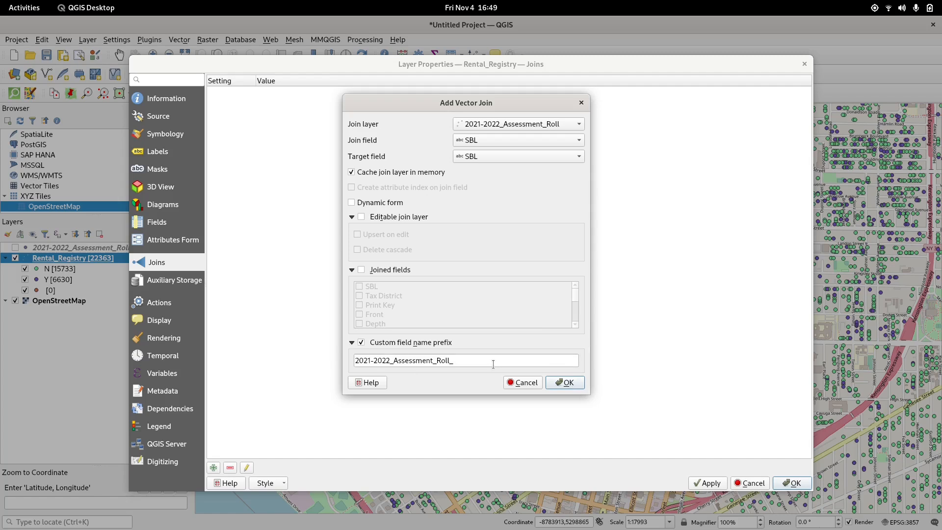
left_click_drag(492, 360, 271, 345)
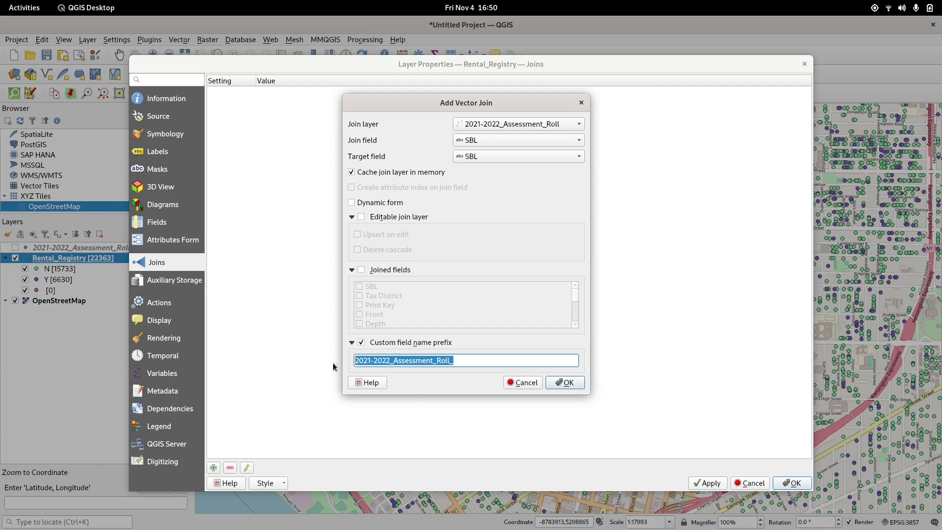
type("AR")
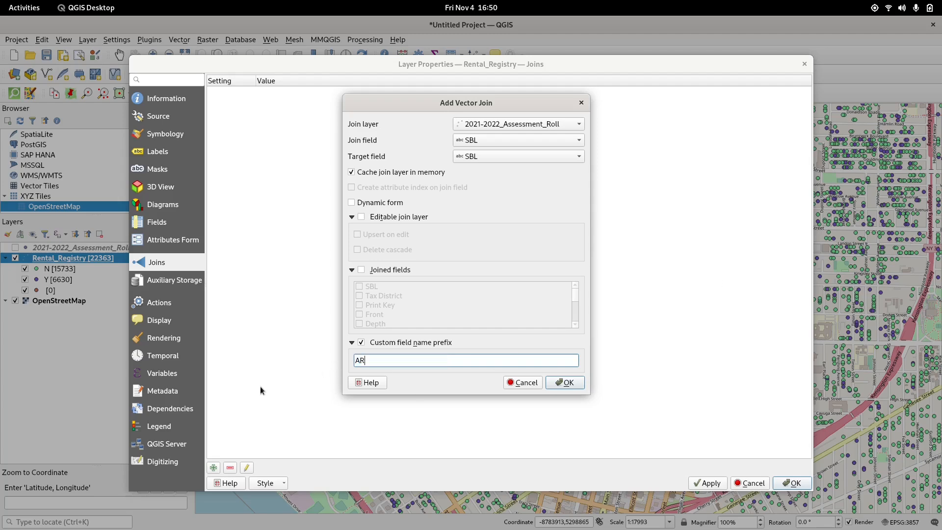
type("_")
key("BackSpace")
type("_")
left_click(579, 383)
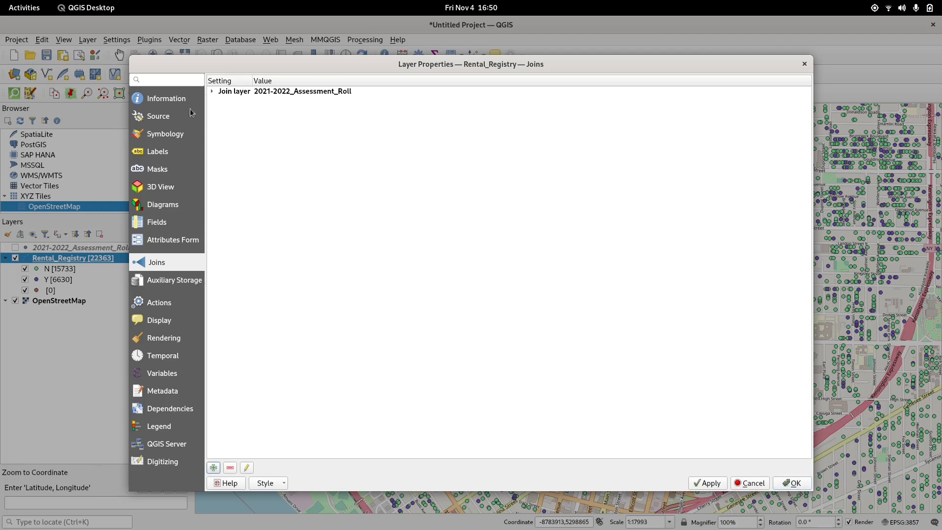
left_click(709, 483)
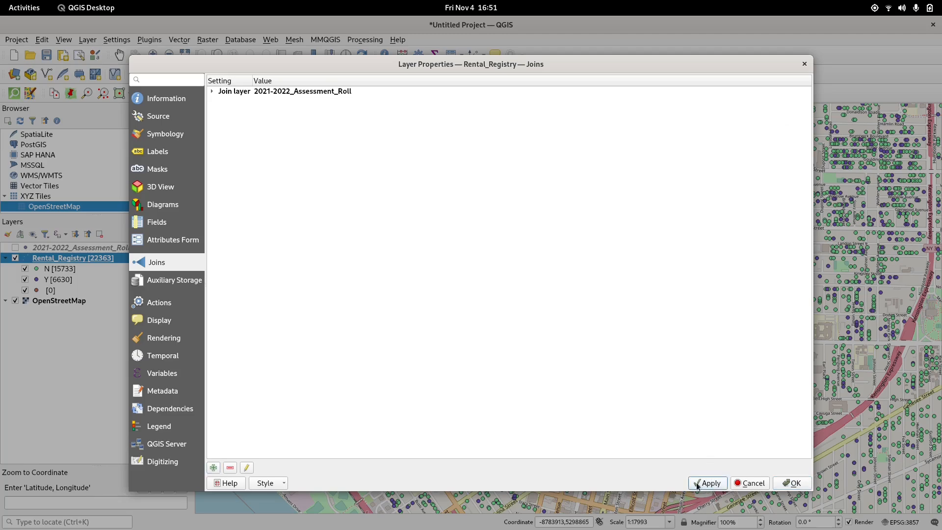
Step: Browse the layer's field list to review the joined AR_ assessment roll fields
left_click(164, 227)
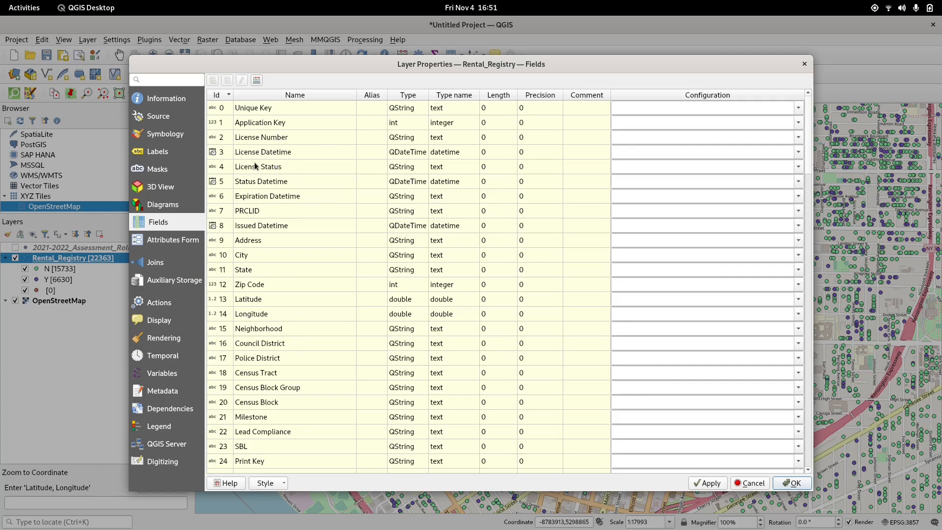
scroll(285, 265, "down", 18)
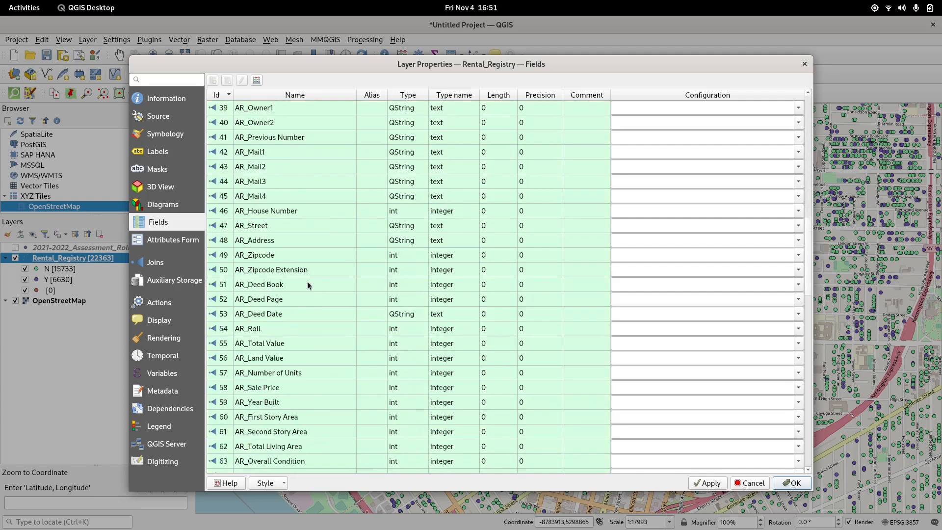
scroll(308, 286, "down", 13)
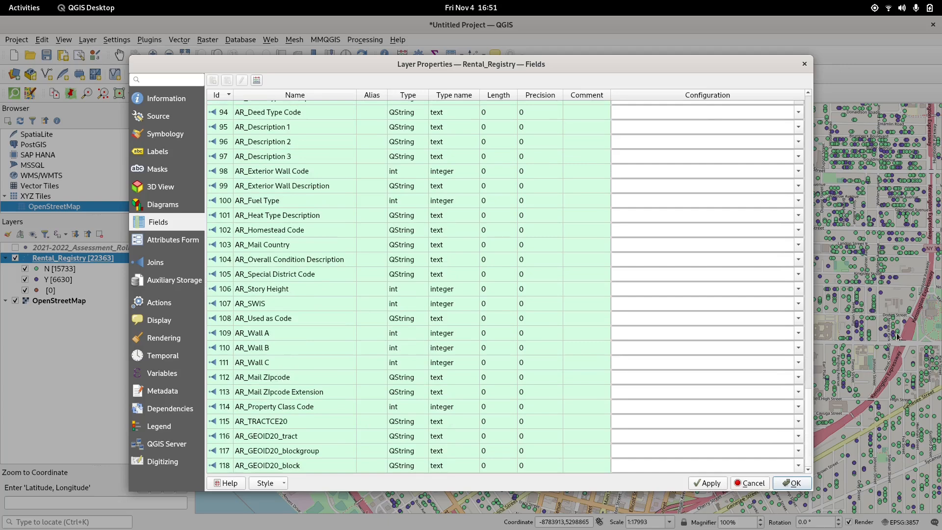
Step: Switch the Rental_Registry symbology from Categorized to Rule-based rendering
left_click(166, 134)
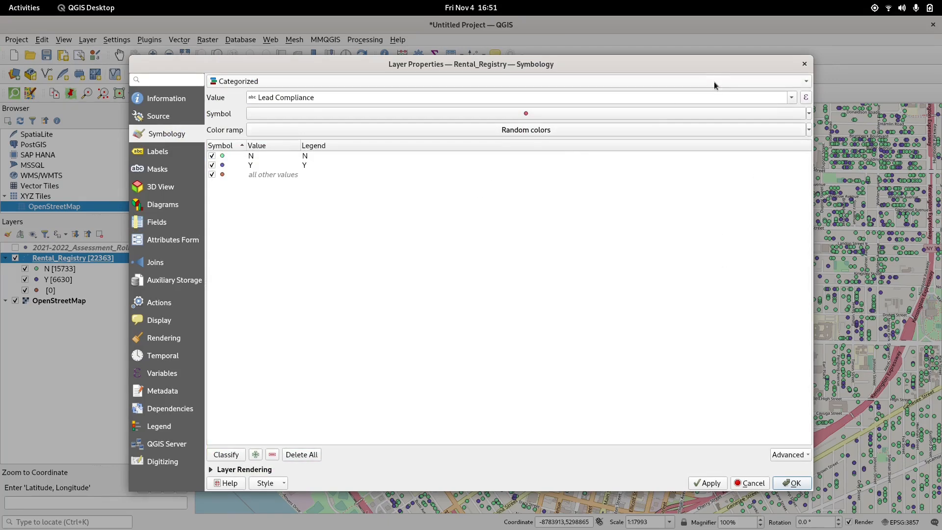
left_click(325, 83)
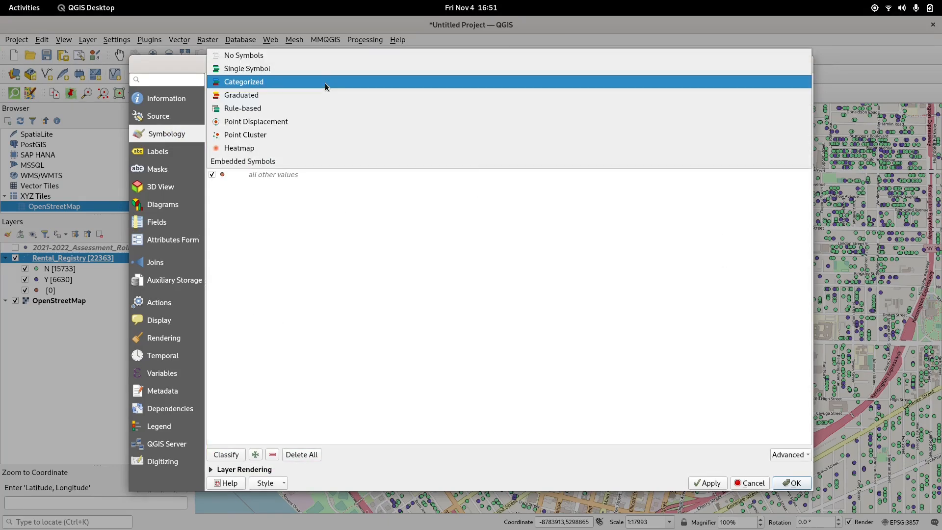
left_click(281, 110)
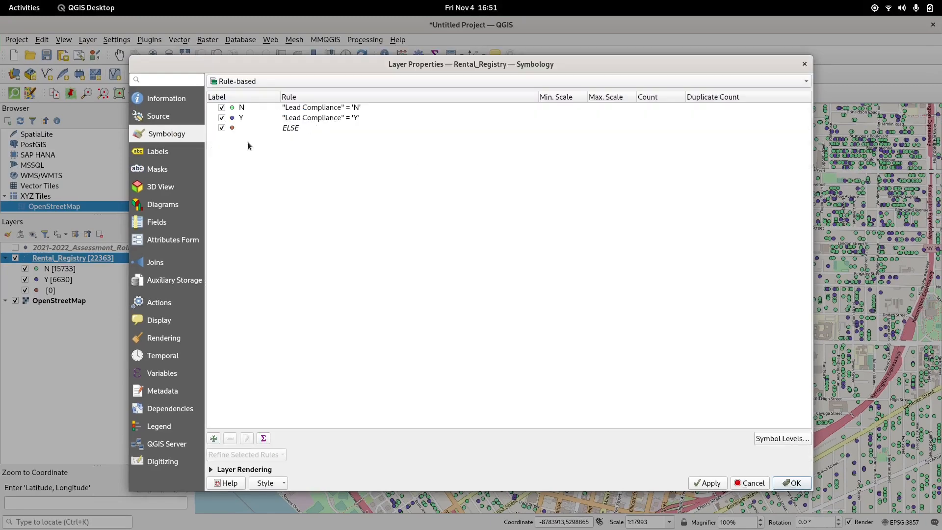
Step: Replace the N rule's filter with "AR_Owner1" Like '%LLC%' and test the expression
double_click(426, 109)
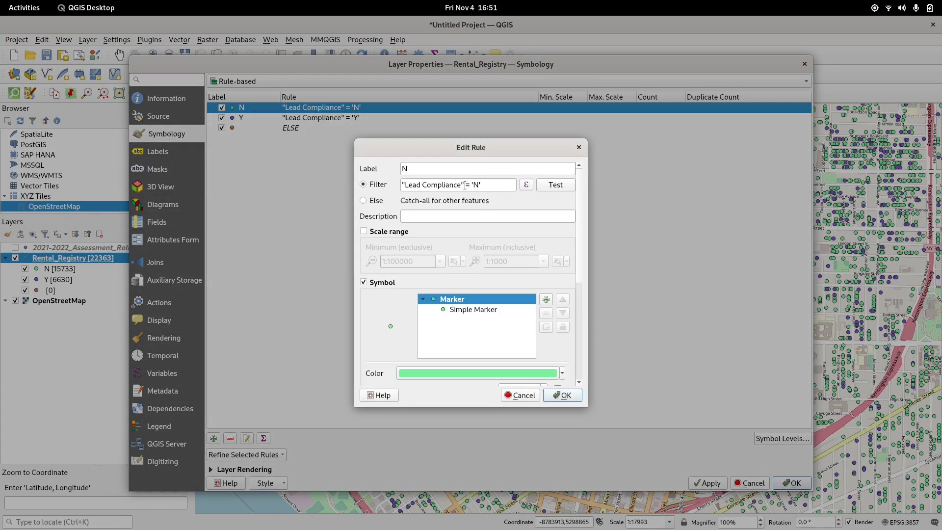
left_click_drag(492, 185, 300, 188)
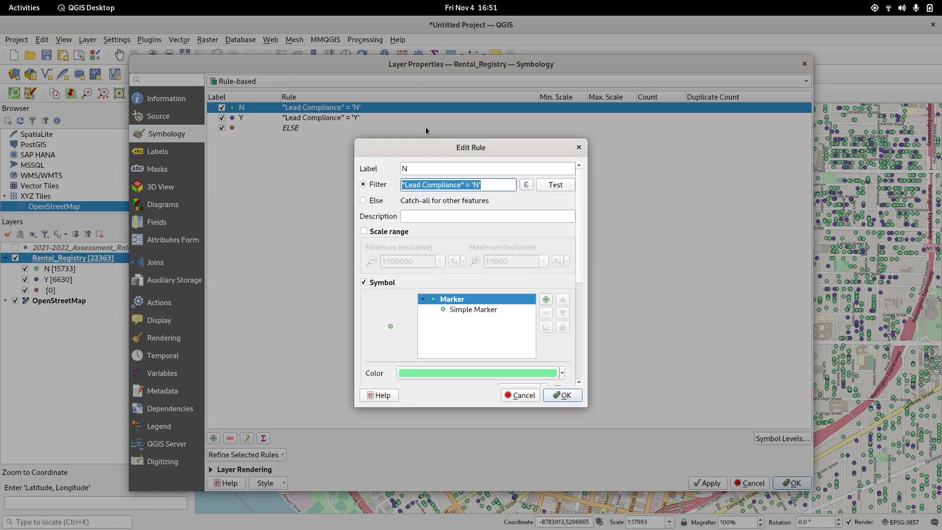
left_click(412, 180)
left_click_drag(492, 181, 308, 182)
type("\"")
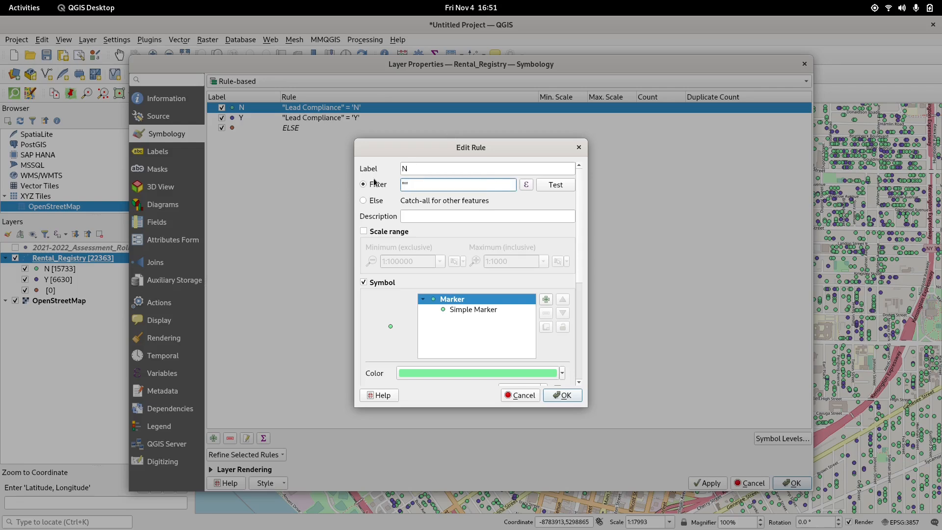
type("AR_Owner1\" Like '%LLC%")
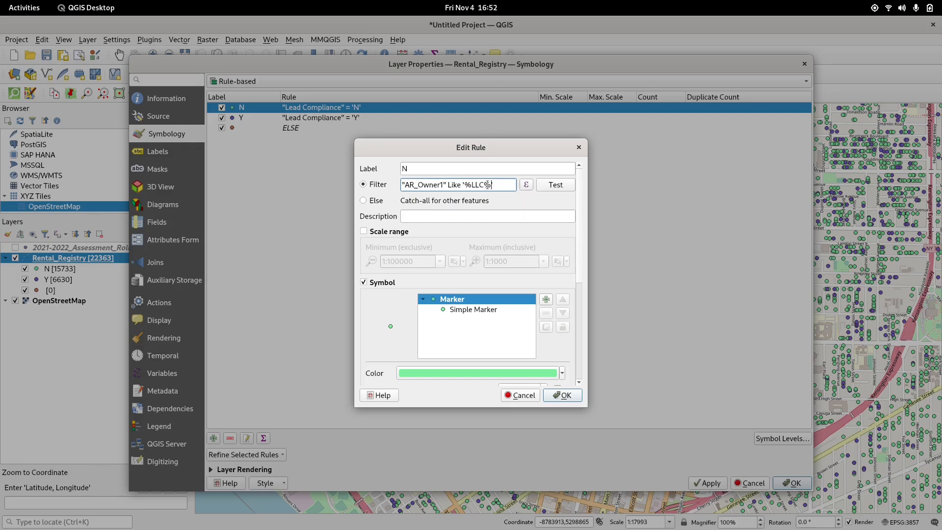
left_click_drag(464, 184, 469, 184)
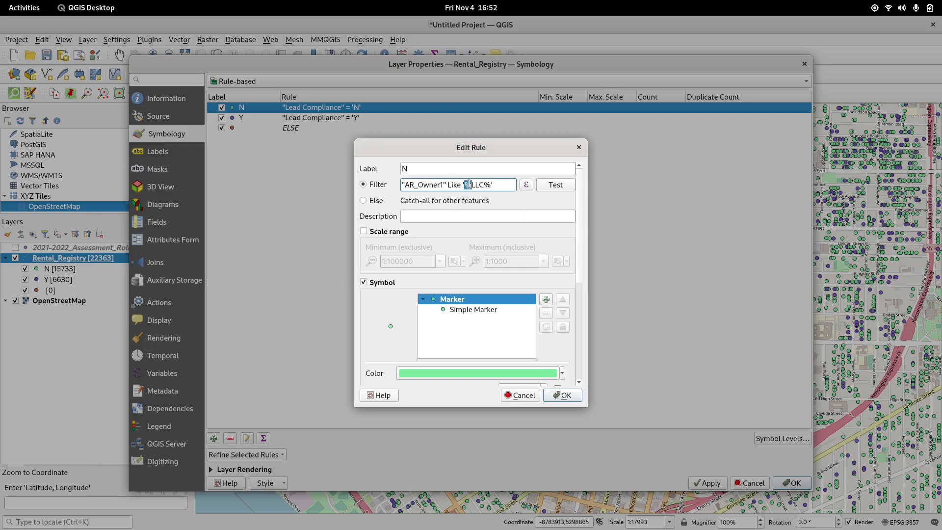
left_click(494, 186)
left_click(551, 185)
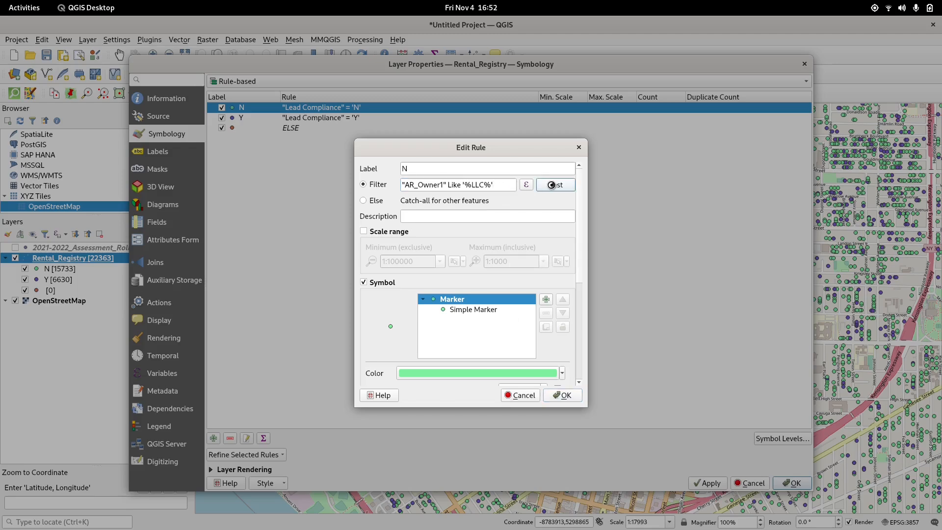
left_click(510, 295)
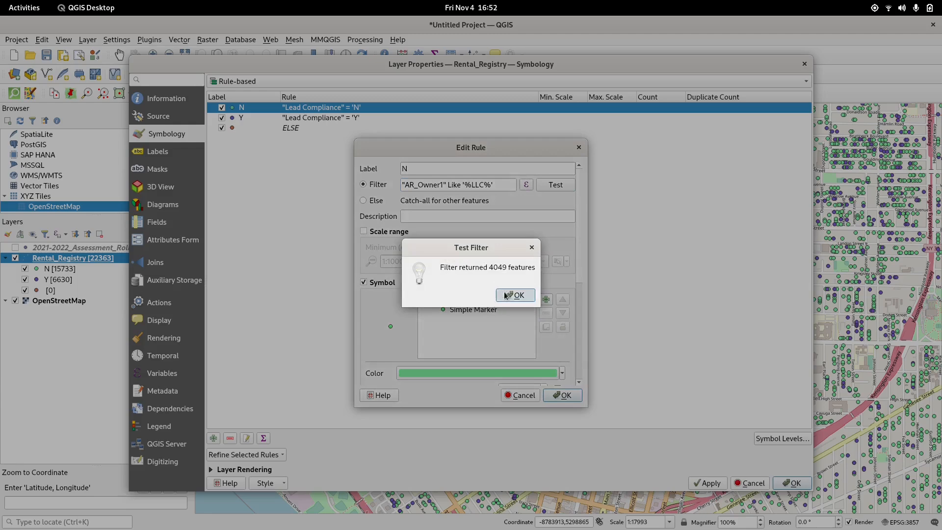
Step: Extend the rule's filter with OR "AR_Owner2" Like '%LLC%' and save the rule
left_click(502, 189)
type("OR ")
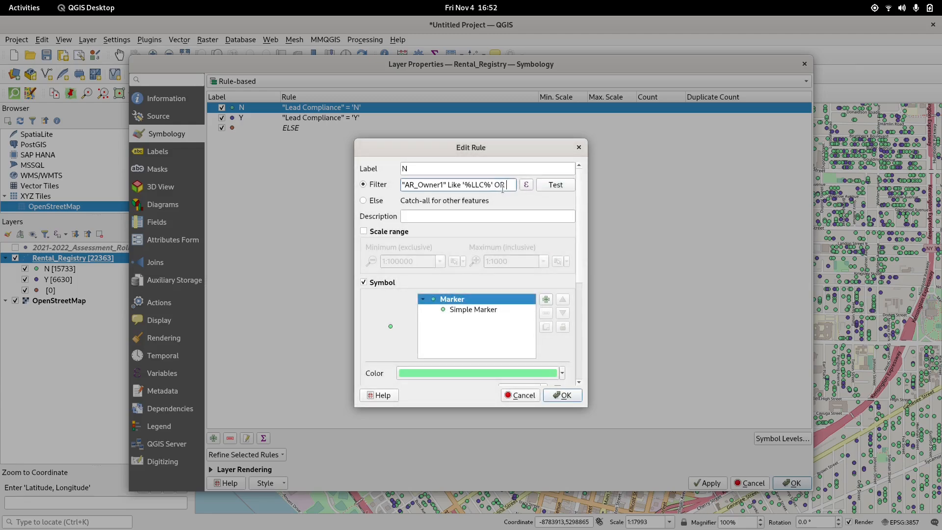
type("\"AR")
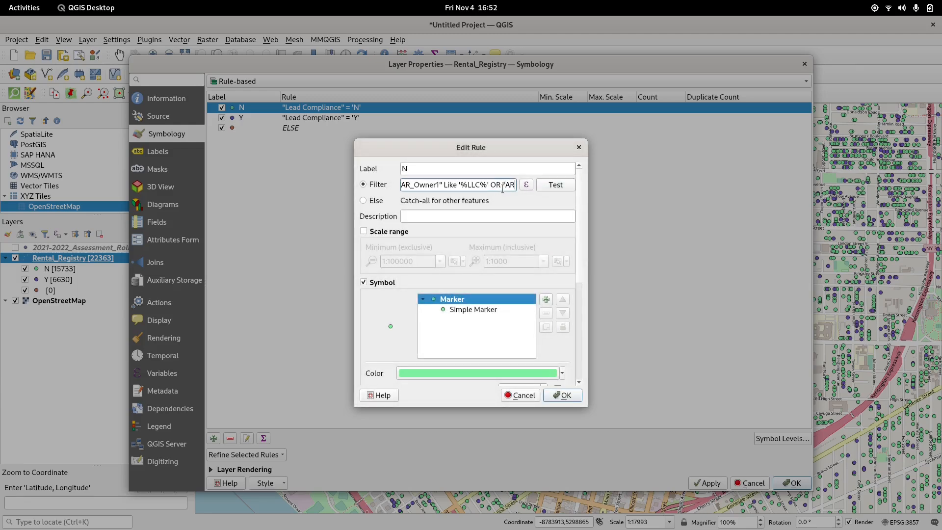
type("_Owner2")
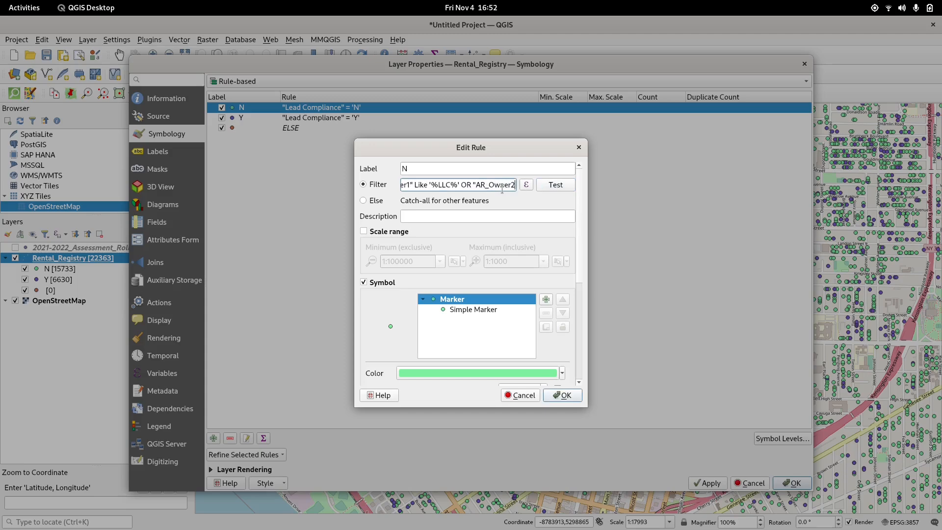
type("\"")
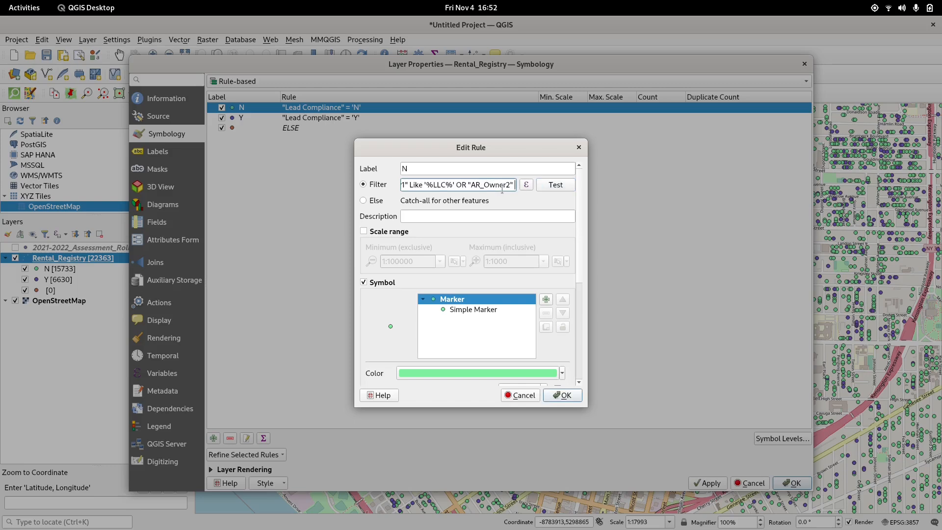
type(" Like '")
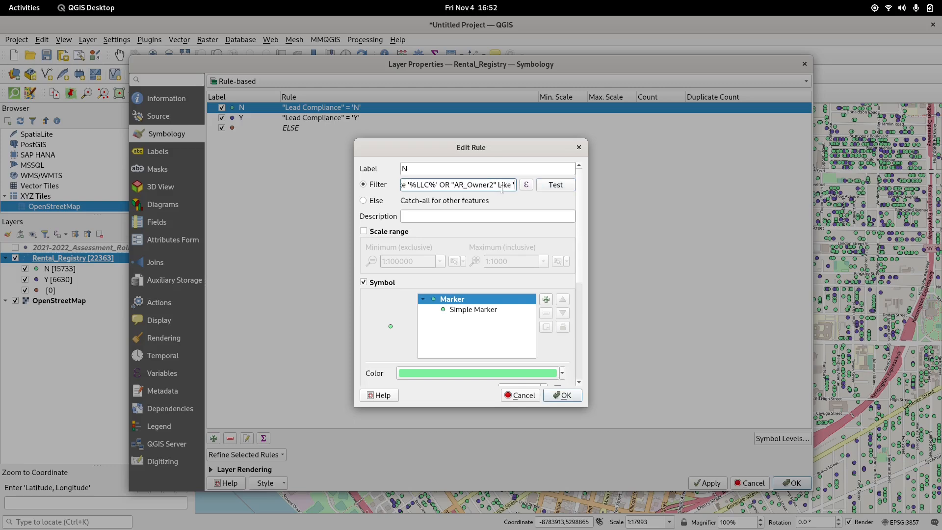
type("%LLC")
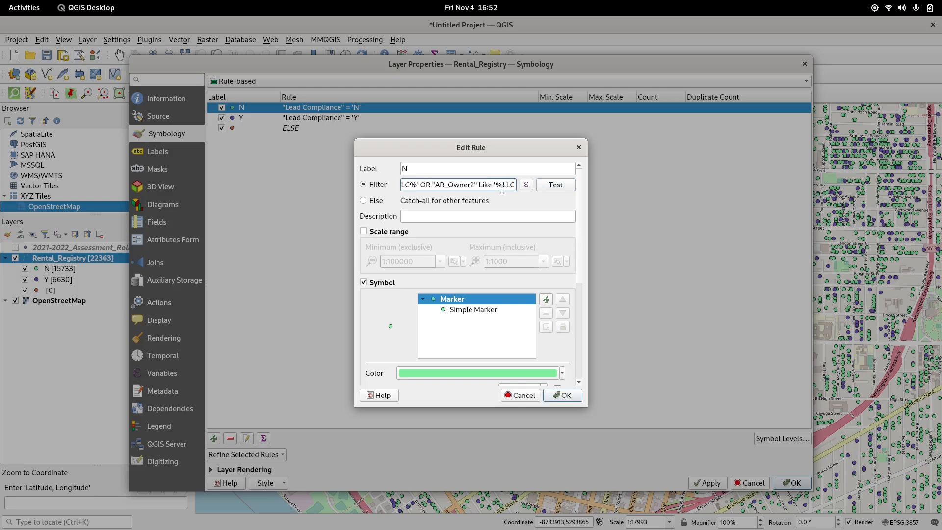
type("%'")
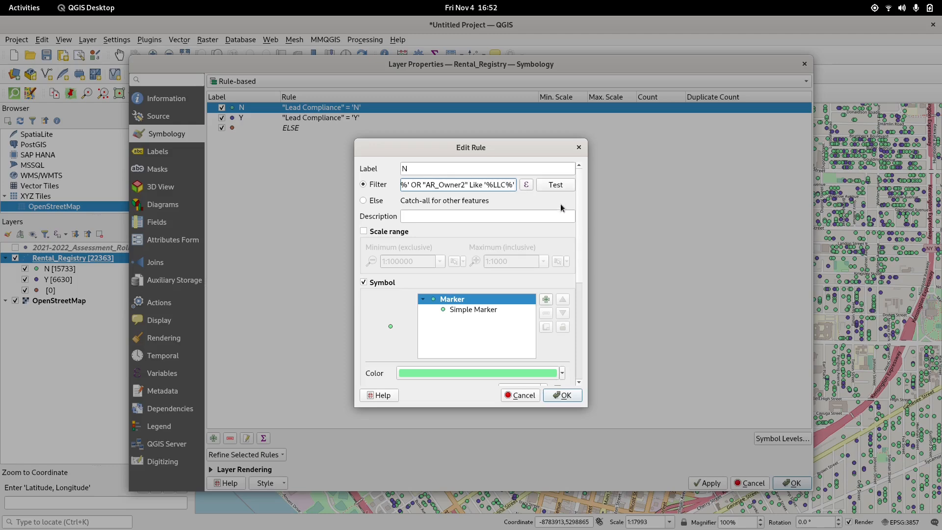
left_click(559, 395)
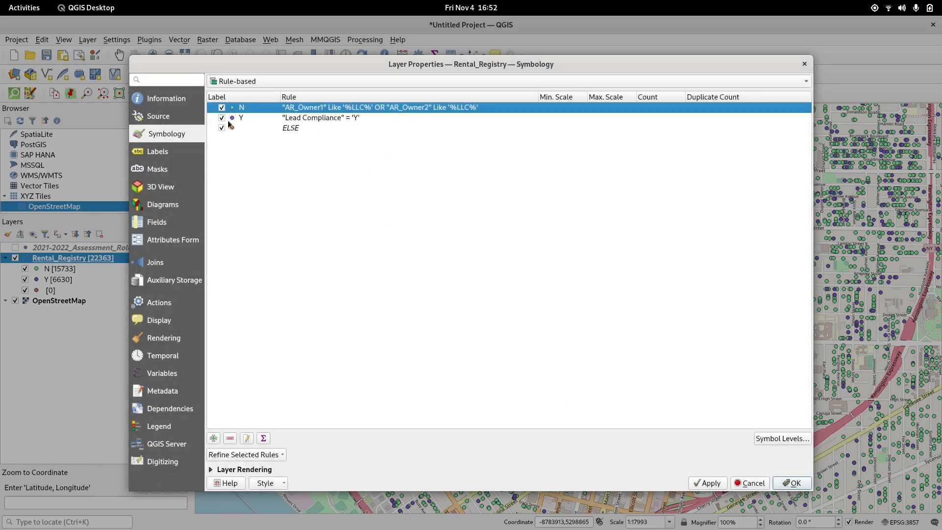
Step: Delete the Y lead compliance rule
left_click(334, 119)
right_click(340, 119)
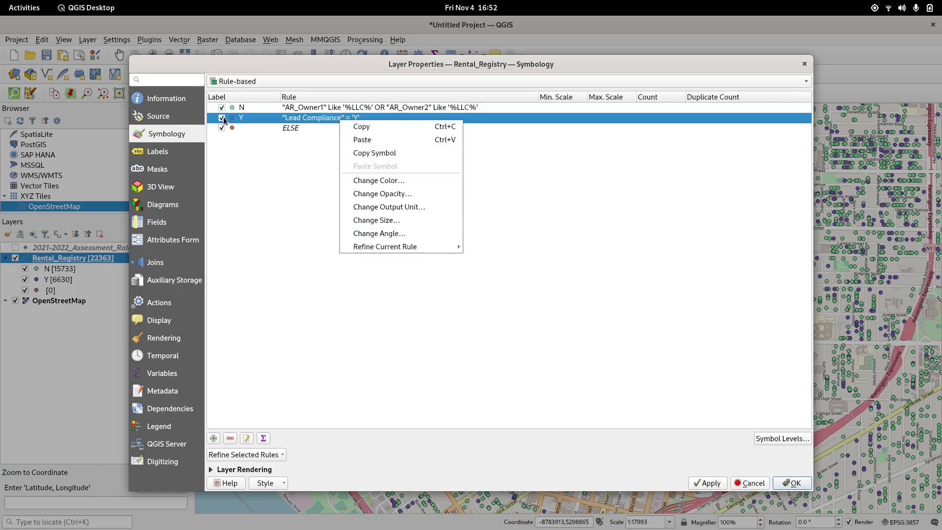
left_click(230, 439)
Step: Rename the LLC owner rule's label to LLCs
left_click(247, 439)
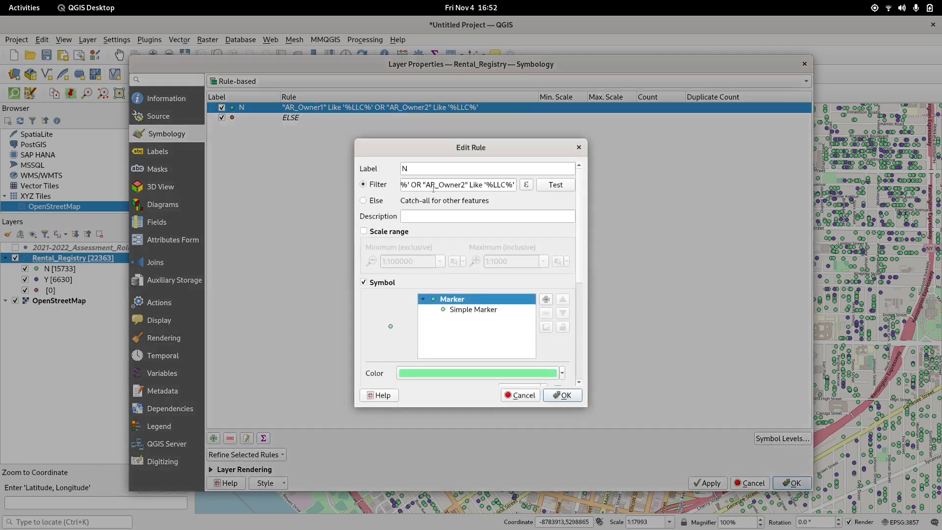
double_click(435, 173)
type("LLCs")
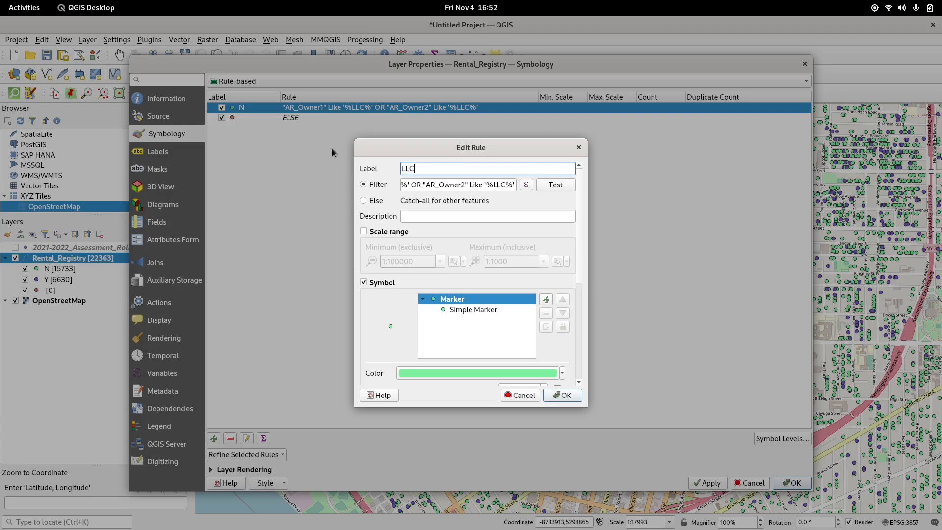
left_click(548, 396)
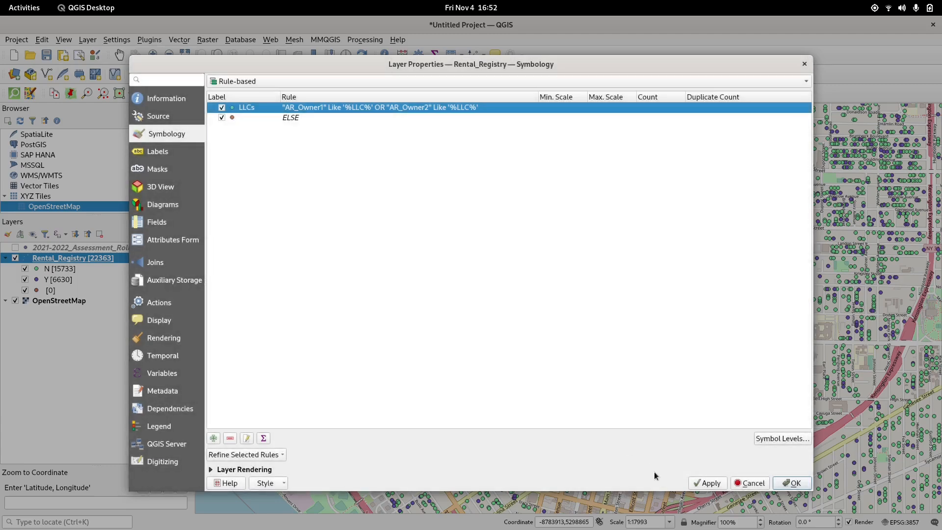
Step: Apply the LLC rule styling, close the layer properties, and turn off the ELSE category so only LLC rentals display
left_click(704, 483)
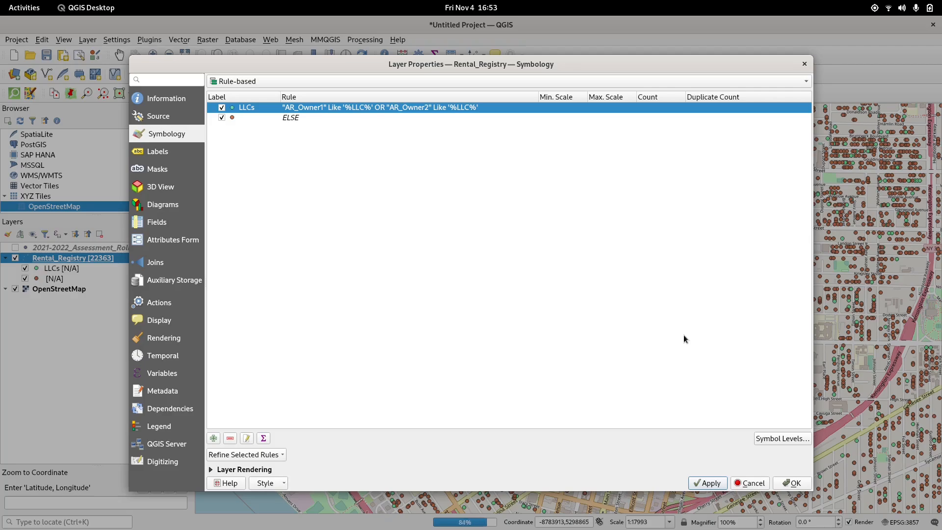
left_click(795, 483)
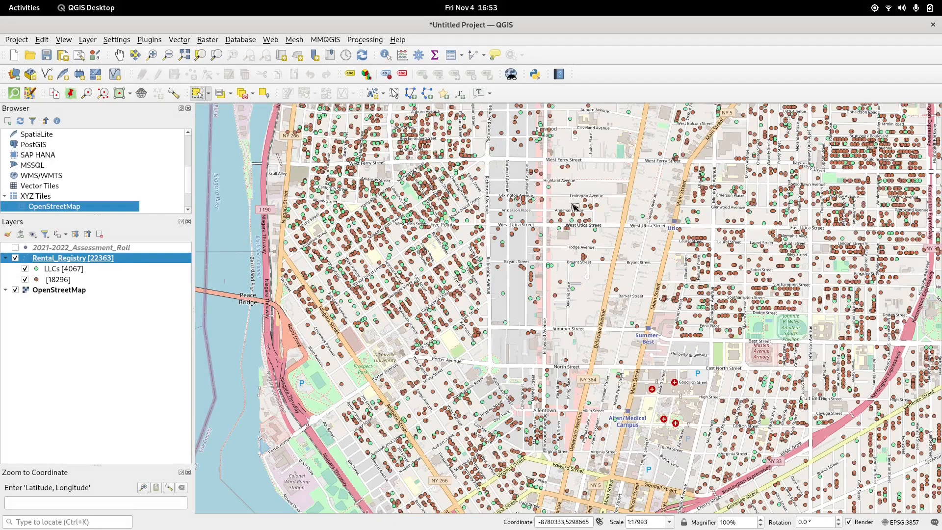
scroll(572, 204, "down", 1)
left_click_drag(764, 187, 514, 294)
scroll(514, 294, "down", 1)
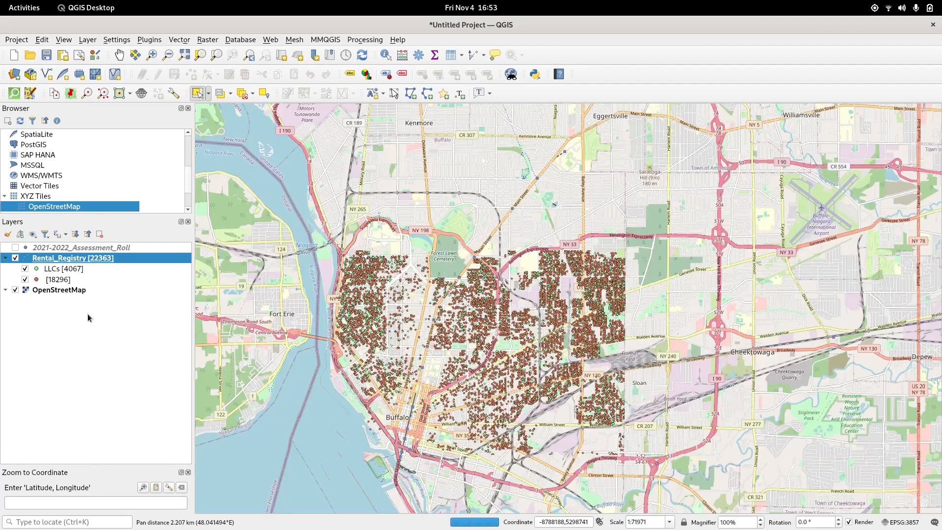
left_click(25, 280)
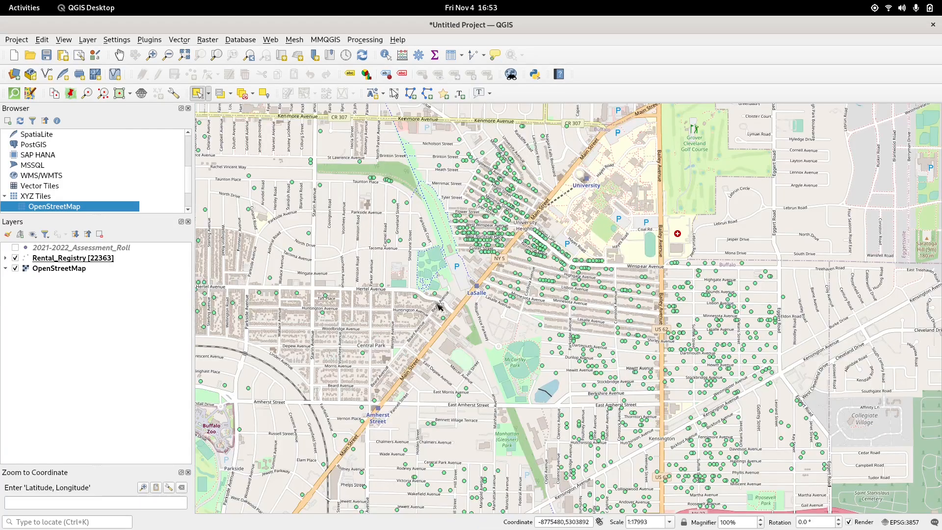
Step: Pan and zoom around Buffalo to examine where the LLC-owned rental points are concentrated
scroll(403, 309, "down", 1)
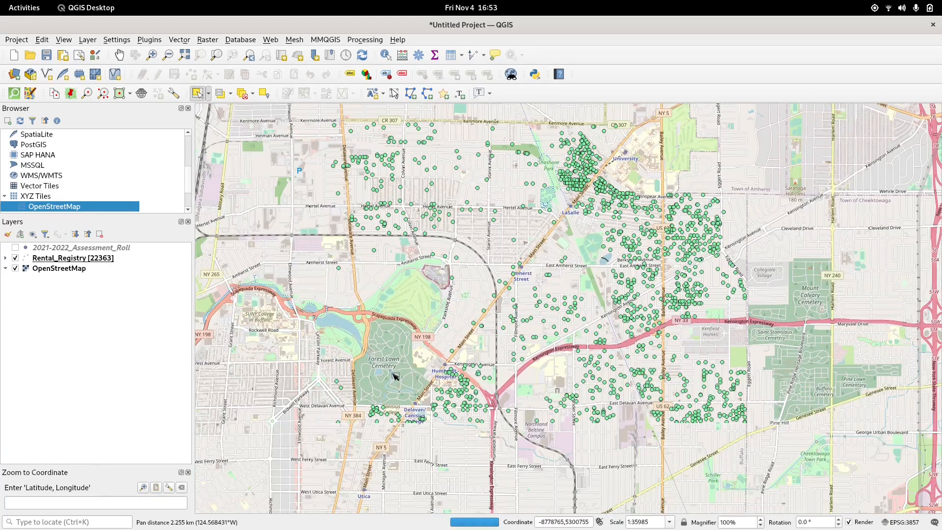
left_click_drag(486, 358, 752, 233)
scroll(688, 283, "down", 1)
left_click_drag(664, 290, 586, 313)
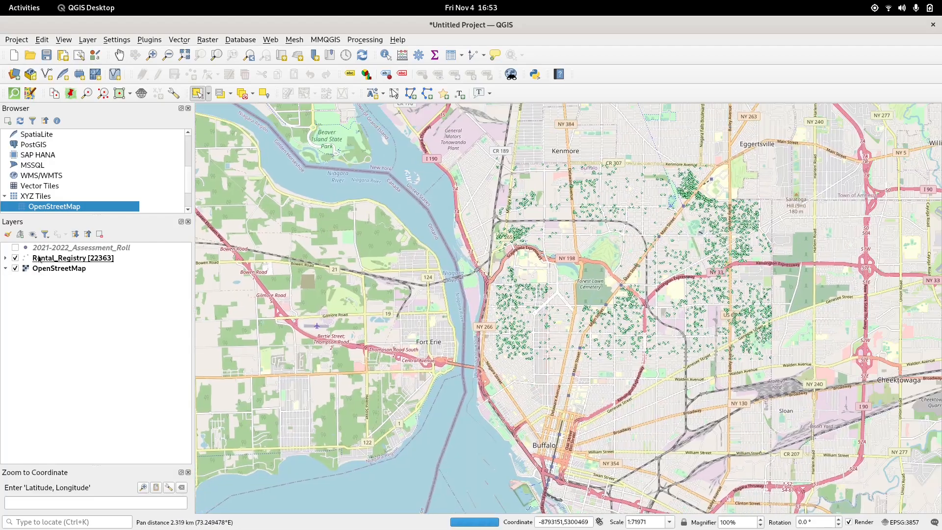
left_click(15, 258)
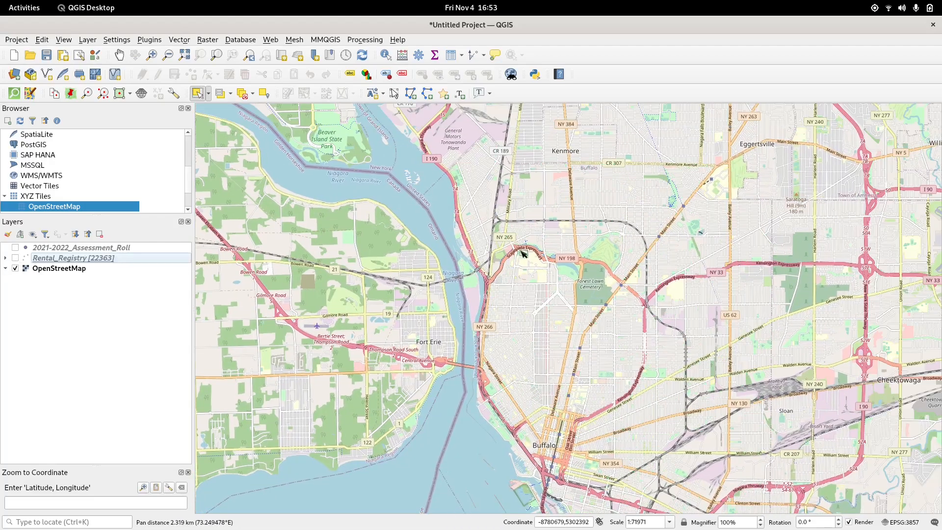
left_click(15, 259)
left_click(4, 258)
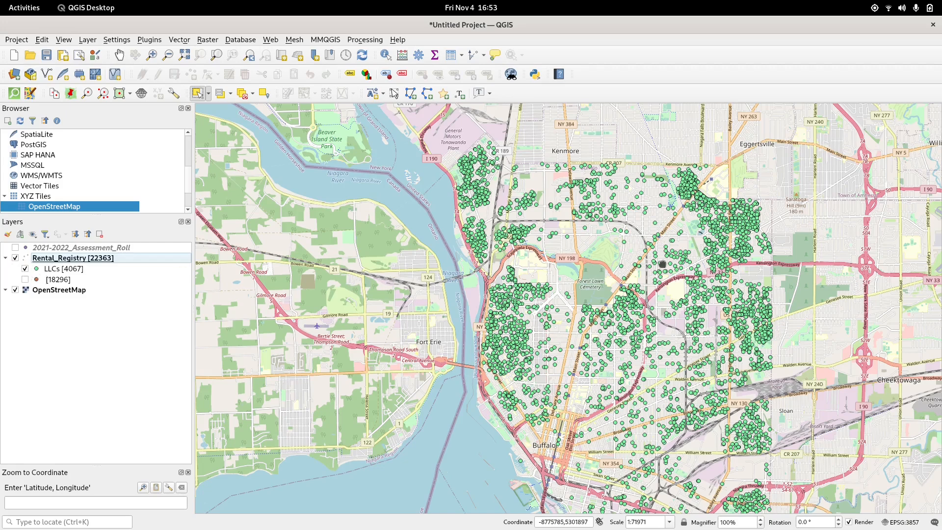
left_click_drag(662, 264, 545, 221)
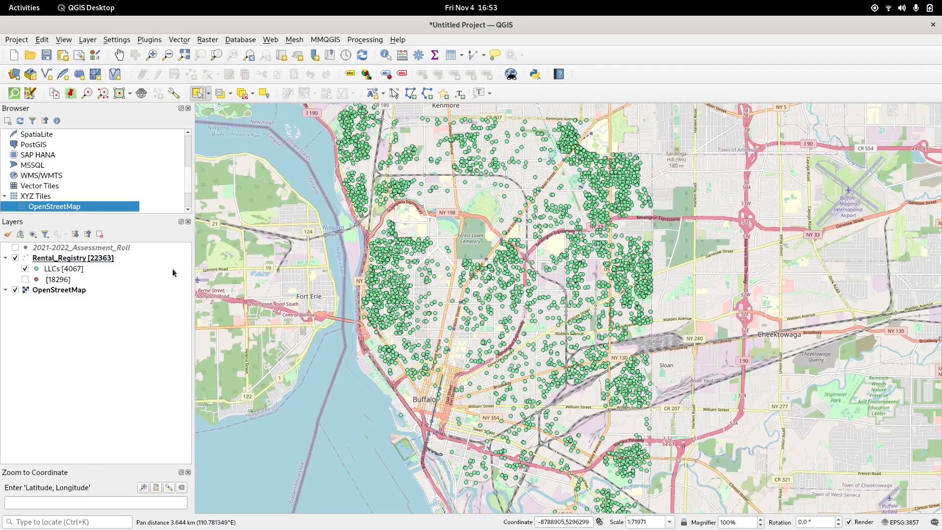
left_click_drag(567, 336, 543, 252)
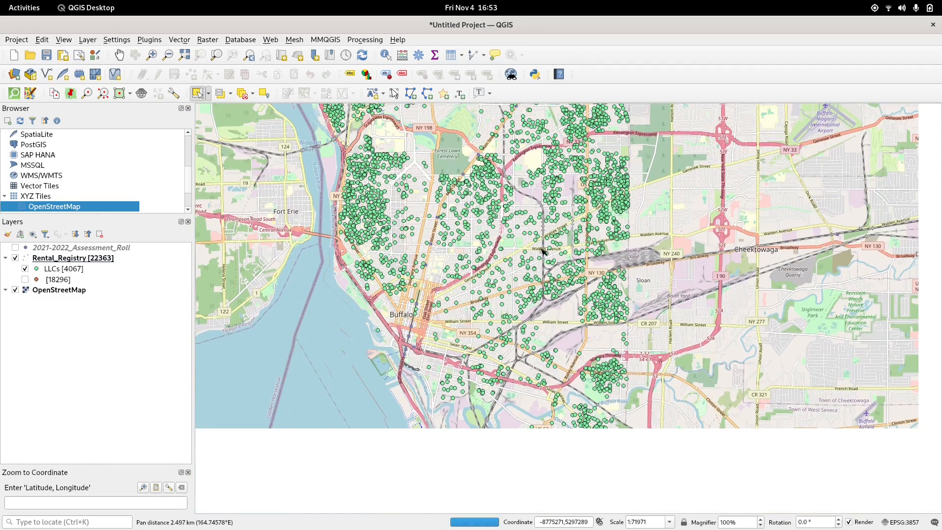
left_click_drag(414, 384, 406, 188)
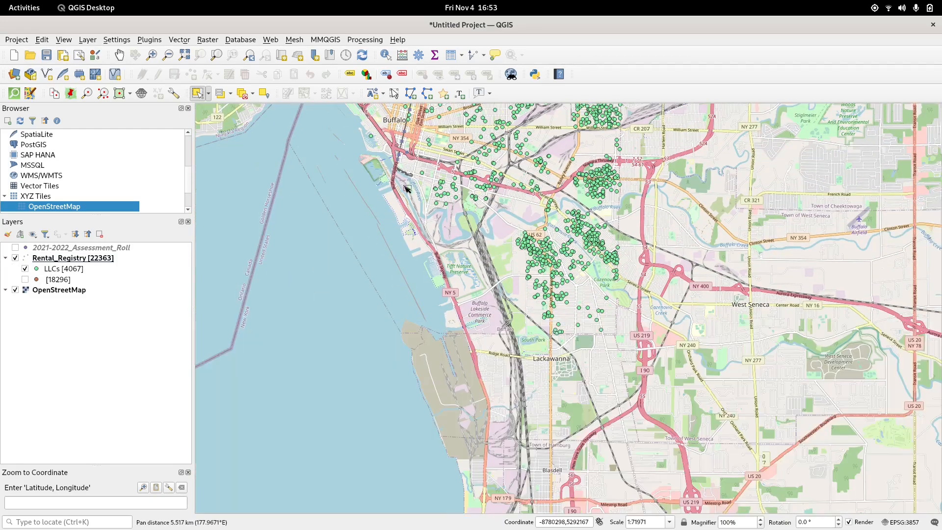
left_click_drag(481, 136, 497, 297)
left_click_drag(481, 186, 487, 230)
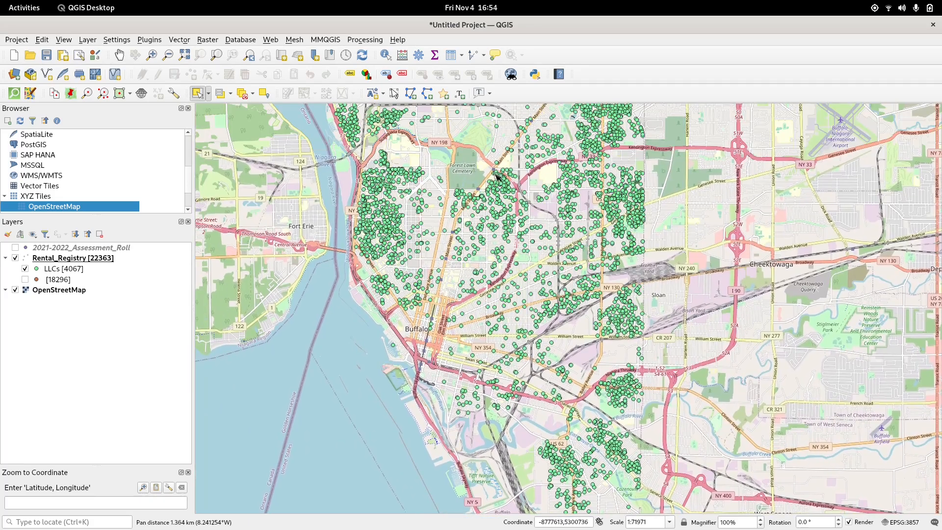
left_click_drag(497, 176, 481, 273)
left_click_drag(496, 175, 511, 246)
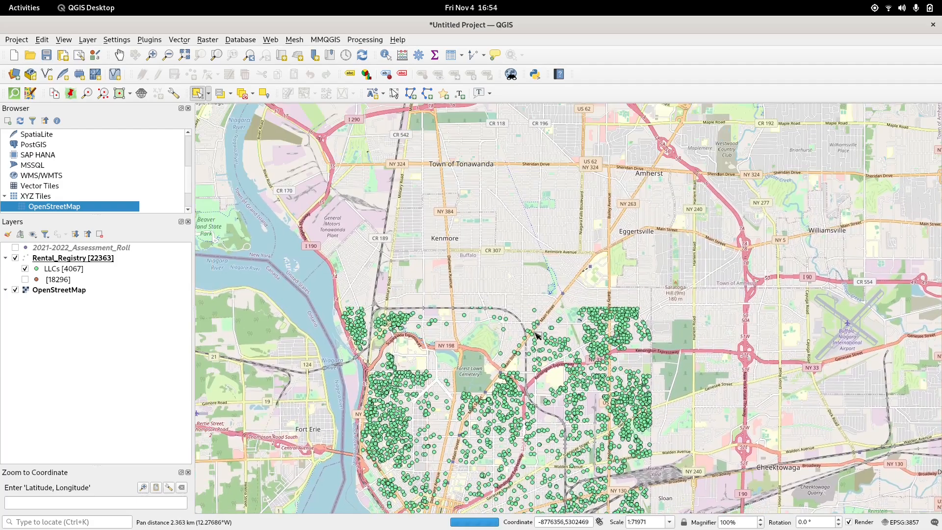
scroll(536, 334, "up", 1)
left_click_drag(332, 402, 650, 345)
scroll(514, 222, "up", 2)
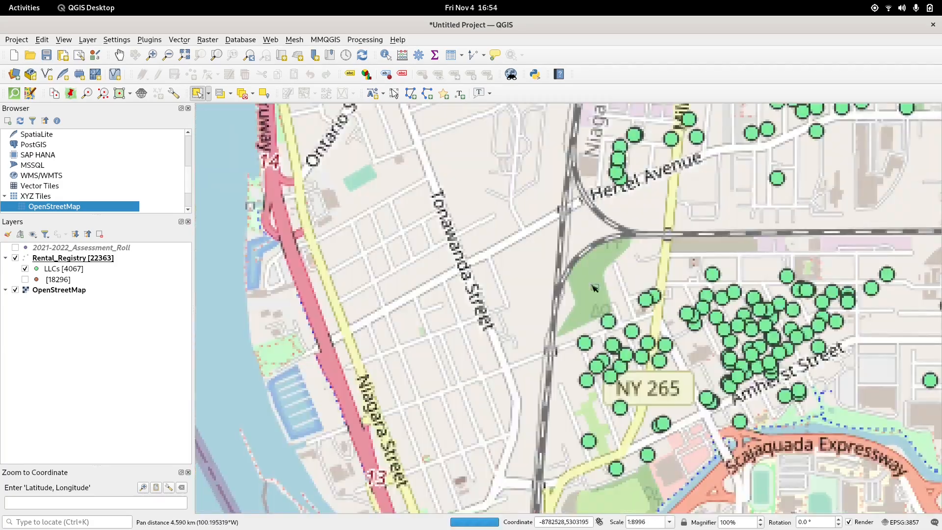
left_click_drag(595, 288, 247, 254)
scroll(821, 276, "up", 1)
left_click_drag(738, 250, 342, 379)
Step: Open the layer's symbology, edit the LLCs rule, and add a Font Marker symbol layer to its symbol
right_click(95, 260)
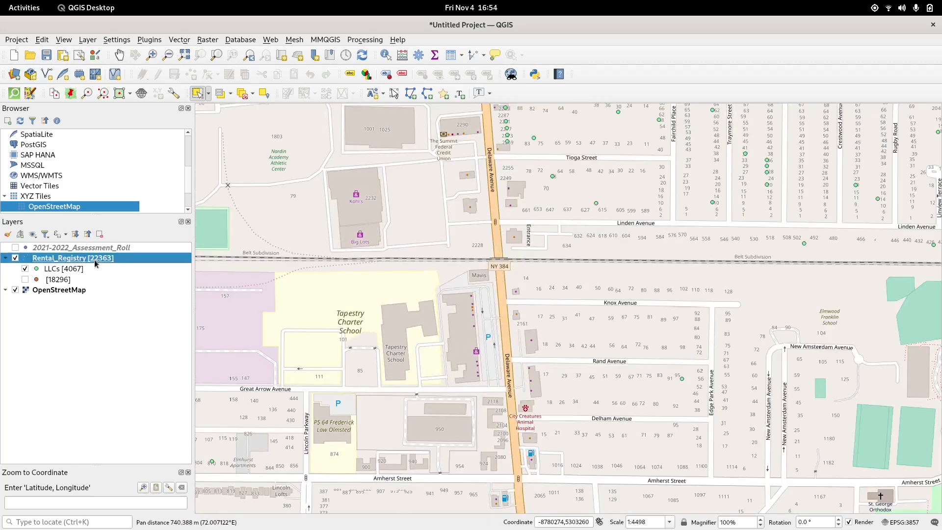
left_click(173, 285)
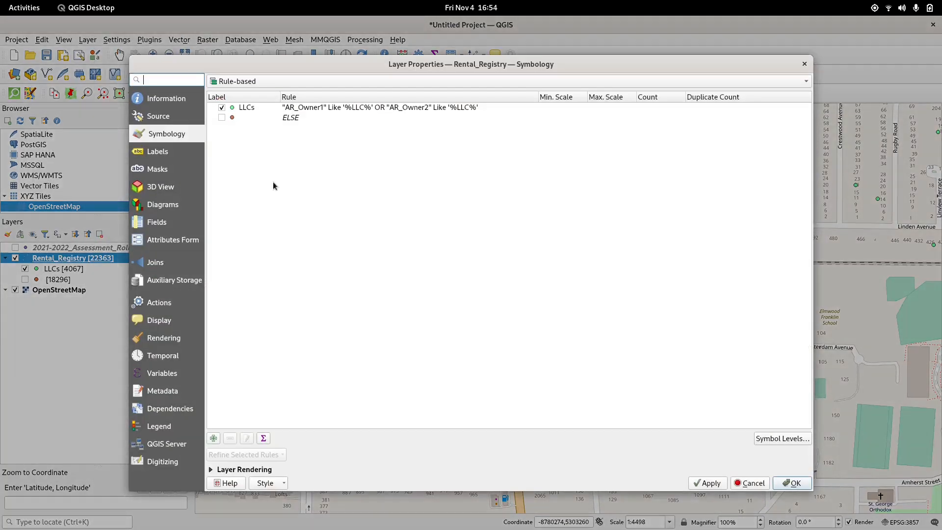
left_click(244, 107)
double_click(245, 107)
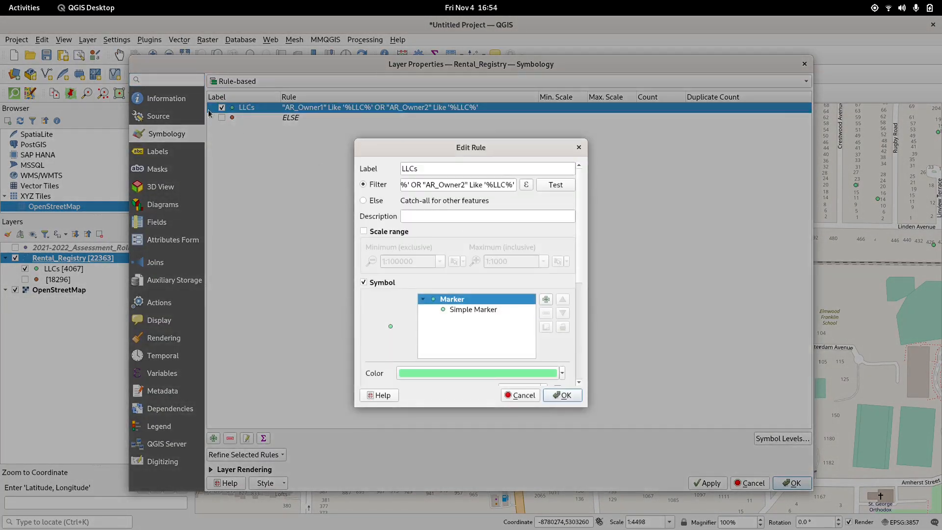
left_click(545, 300)
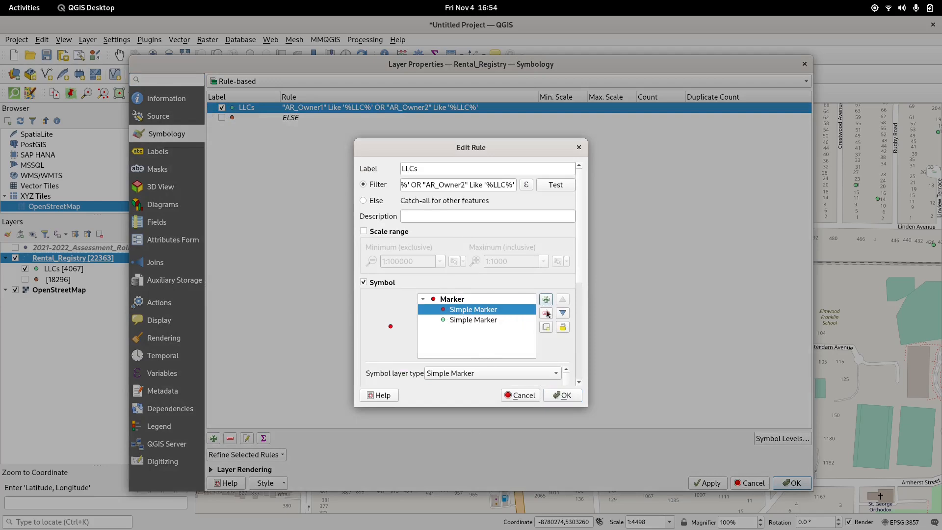
left_click(478, 373)
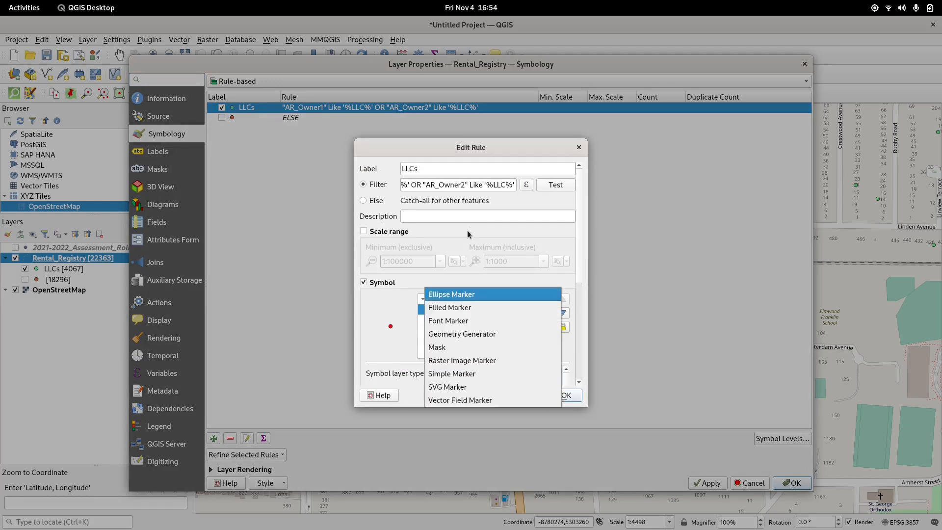
left_click(466, 325)
Step: Set the font marker's characters to "Owner1"
scroll(400, 346, "down", 5)
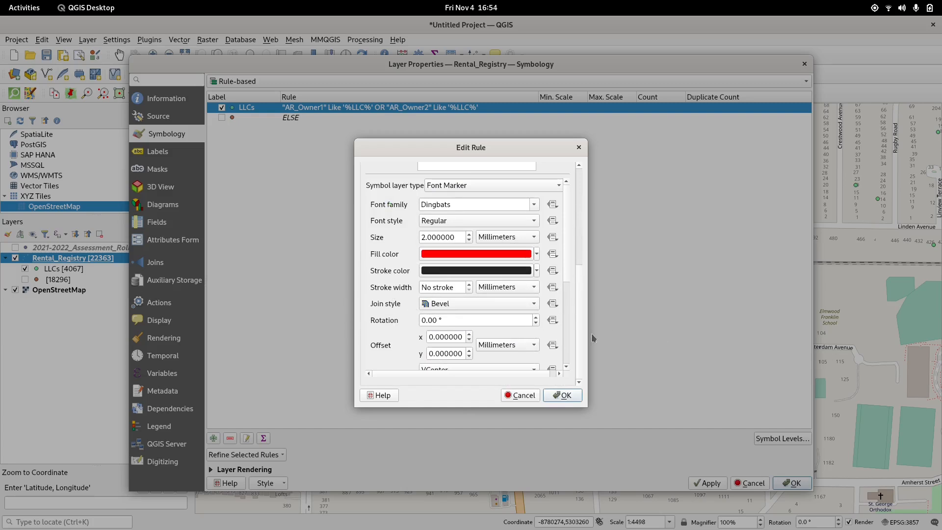
scroll(572, 287, "up", 5)
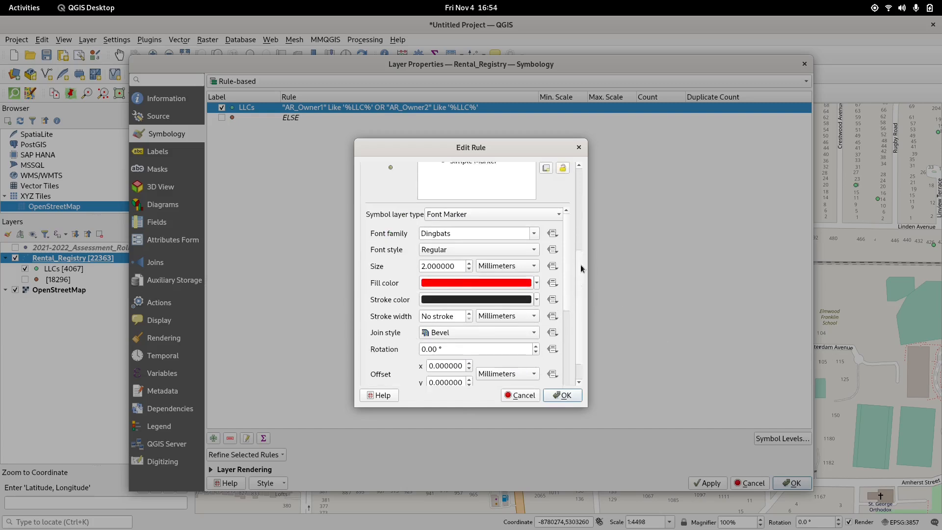
scroll(570, 286, "down", 5)
scroll(566, 284, "down", 5)
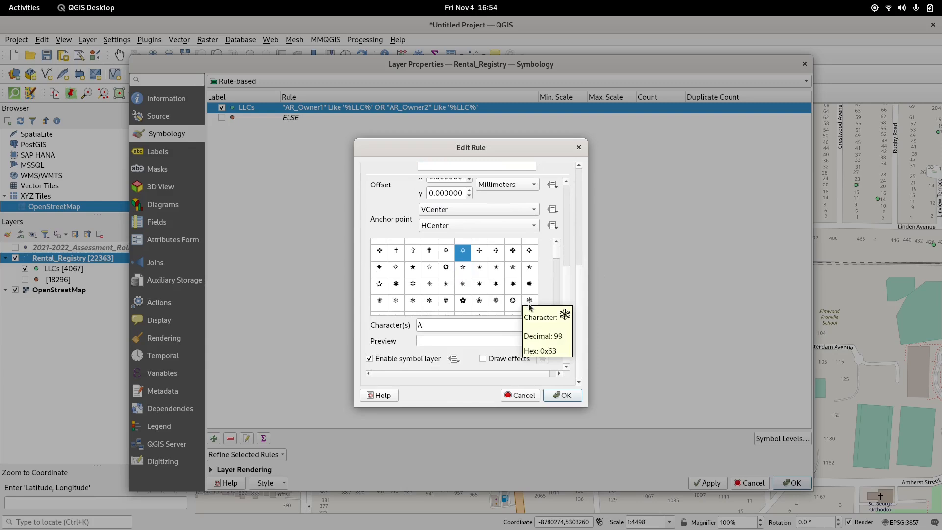
left_click(458, 324)
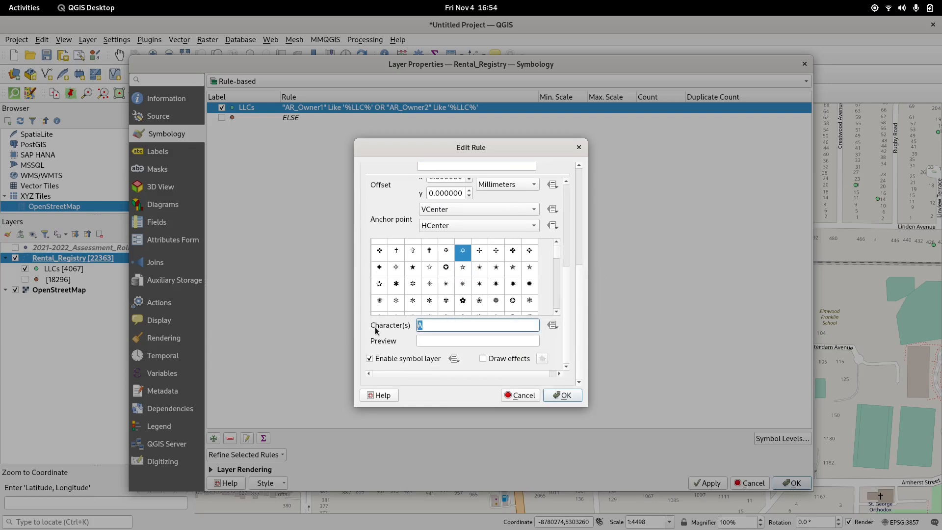
type("\"O")
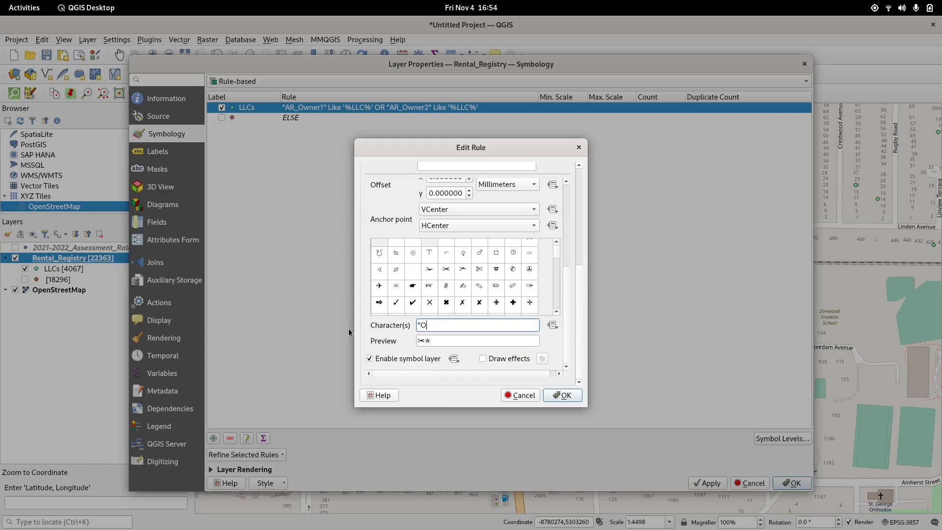
type("wner1\"")
Step: Change the font marker's font family to DejaVu Sans
left_click_drag(569, 275, 562, 189)
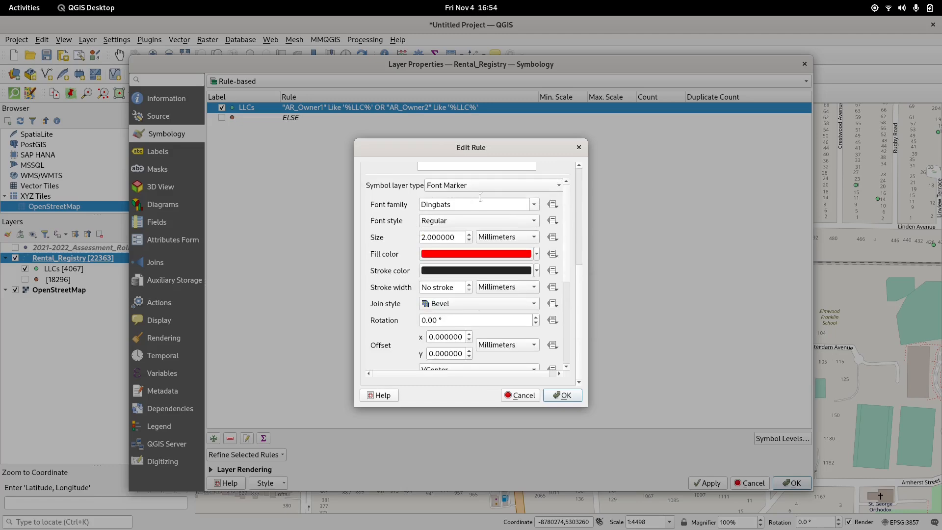
left_click(534, 204)
left_click(498, 256)
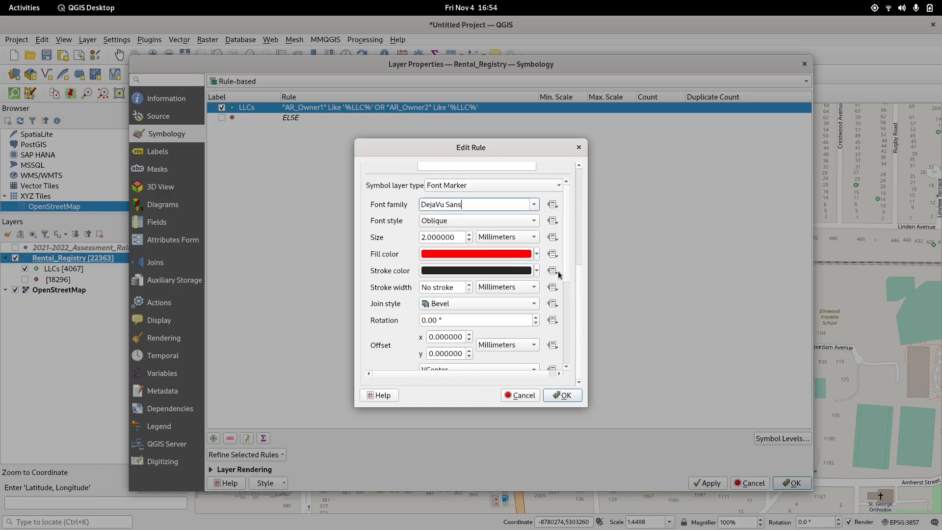
Step: Bind the font marker's characters to the AR_Owner1 field with a data-defined override and apply the rule changes
left_click_drag(565, 249, 569, 377)
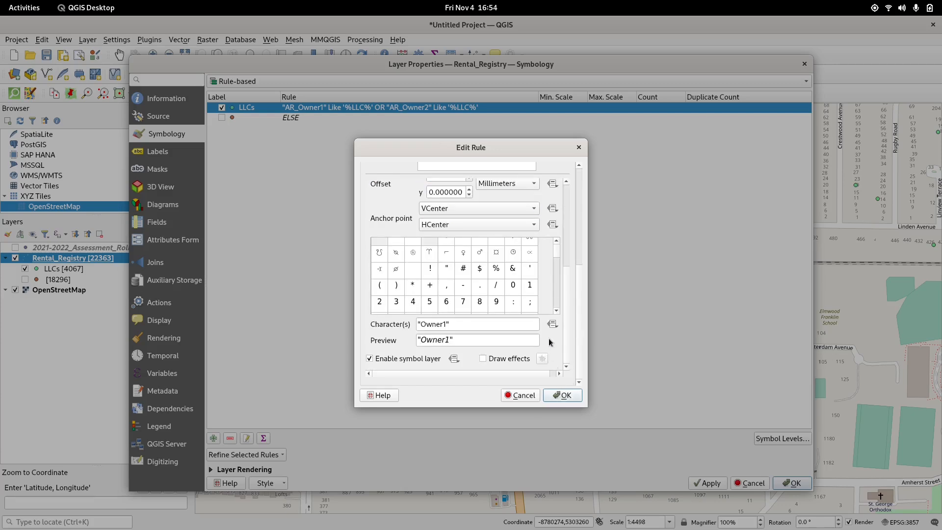
left_click(553, 324)
mouse_move(641, 395)
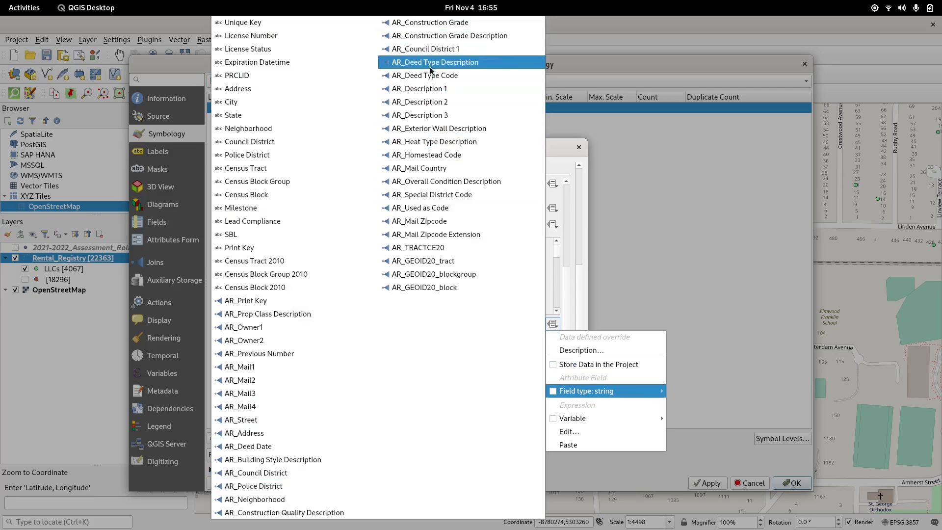
left_click(275, 332)
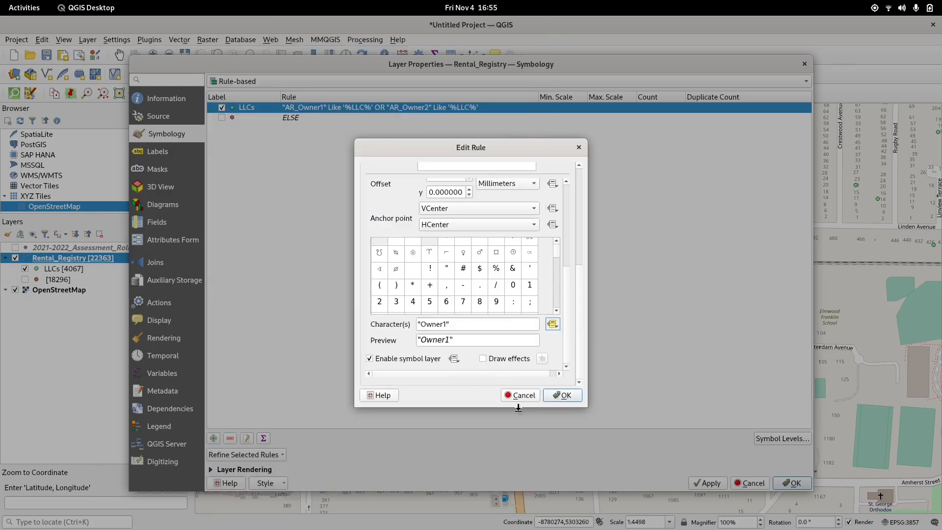
left_click(574, 397)
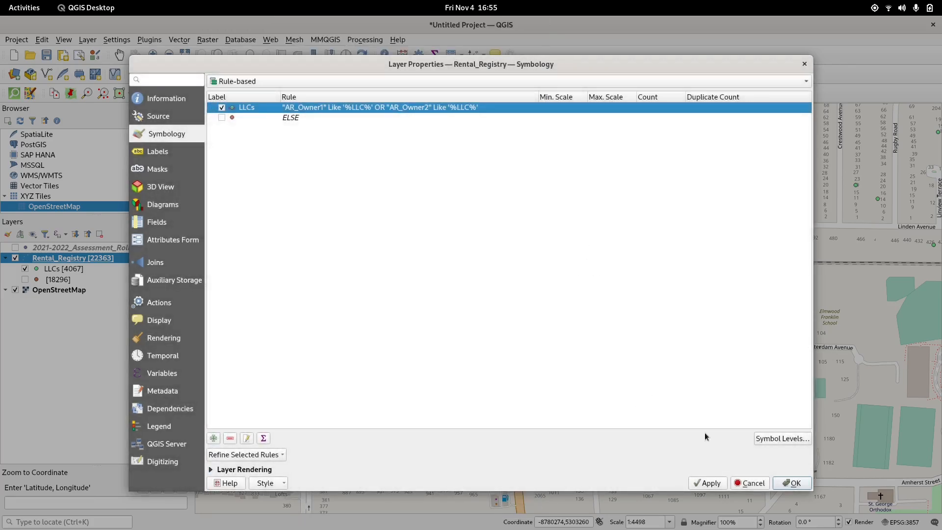
left_click(716, 483)
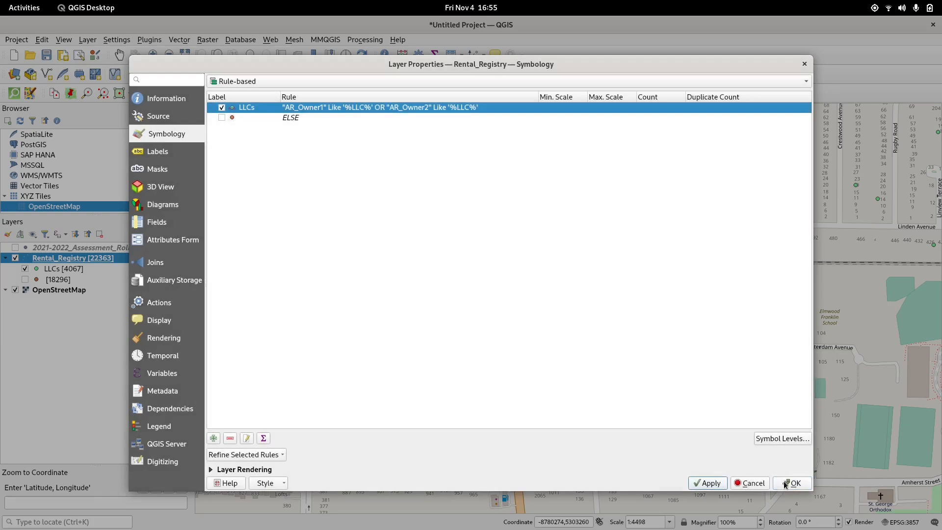
left_click(785, 483)
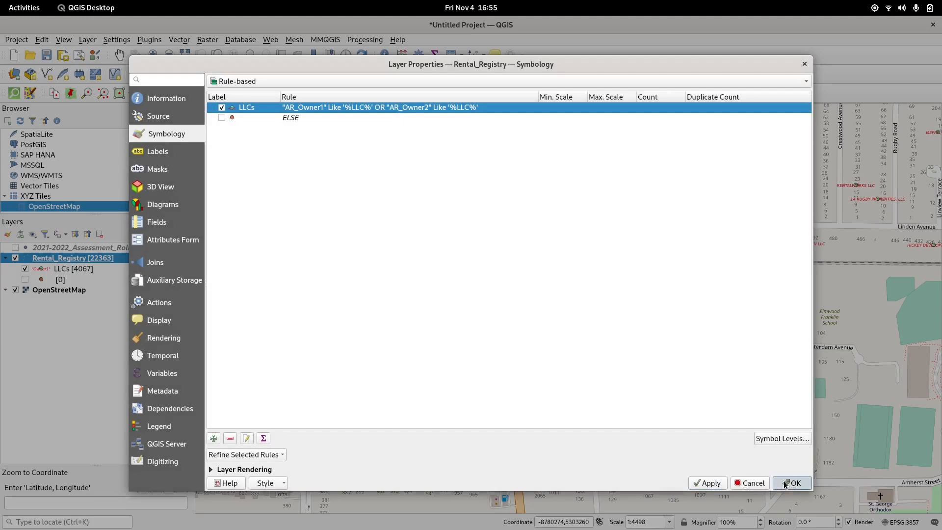
Step: Zoom into the map to inspect the owner names drawn at the LLC rental points
scroll(543, 143, "up", 1)
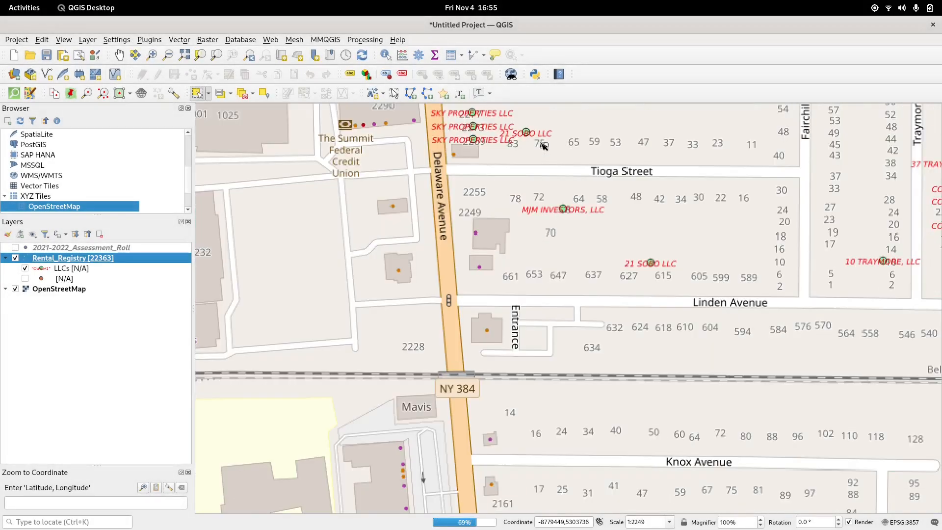
left_click_drag(467, 172, 456, 371)
scroll(479, 204, "up", 2)
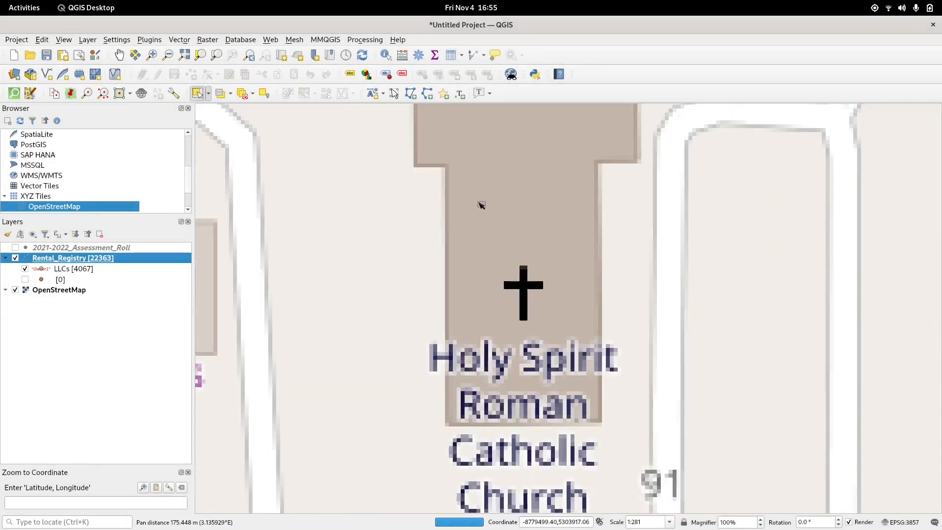
scroll(685, 484, "down", 1)
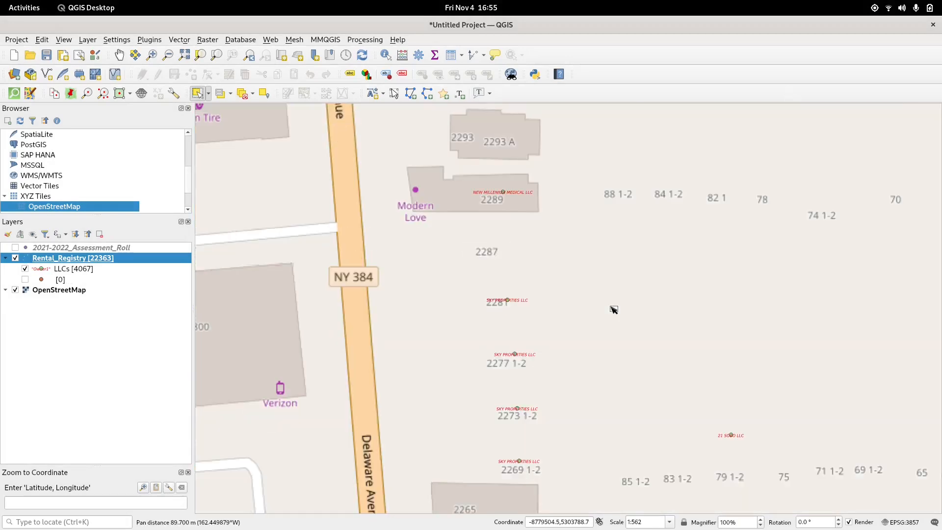
Step: Open the Rental_Registry attribute table and examine the owner mailing address fields of a feature
left_click_drag(610, 309, 588, 260)
scroll(627, 151, "up", 1)
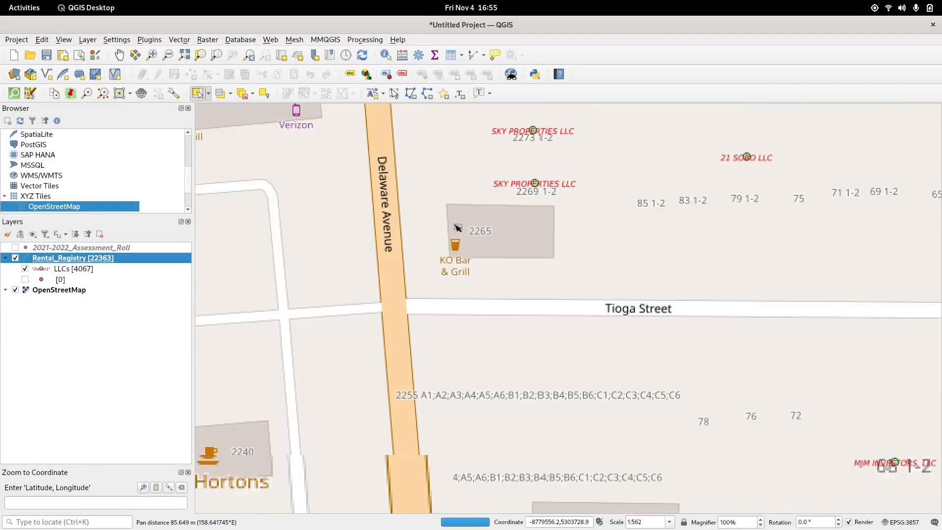
scroll(685, 223, "down", 4)
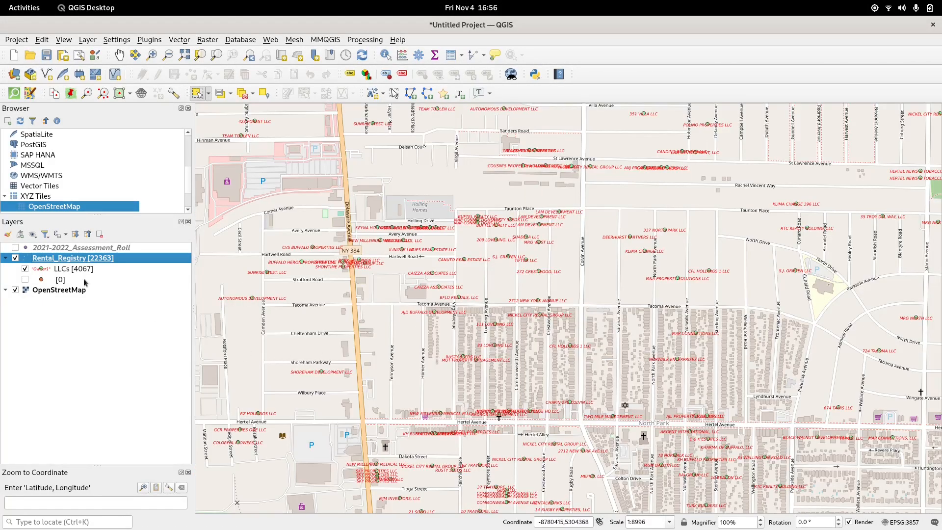
right_click(94, 262)
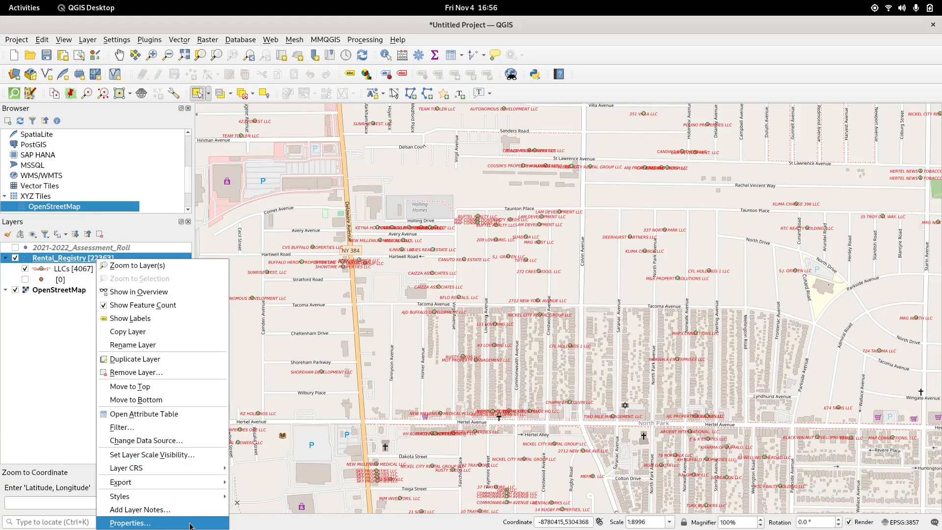
left_click(166, 414)
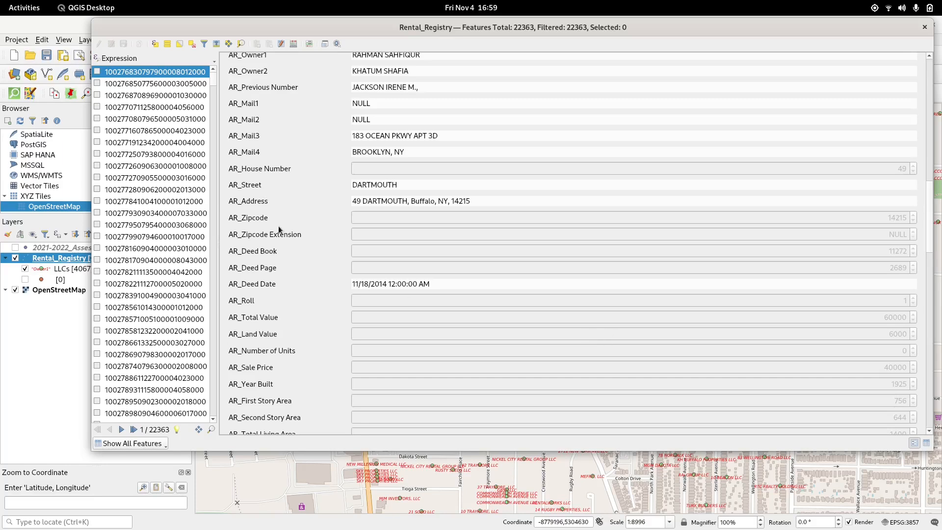
scroll(279, 226, "up", 5)
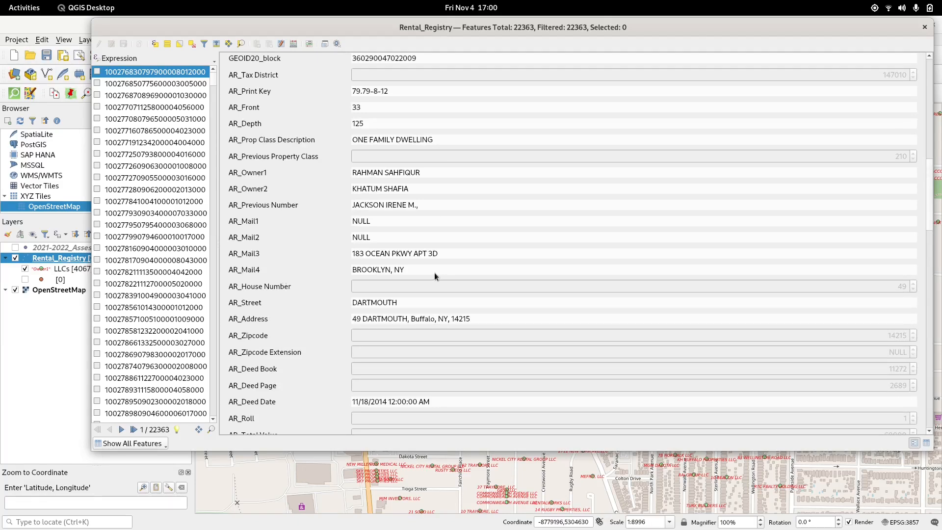
left_click_drag(435, 275, 231, 273)
left_click(238, 269)
left_click_drag(354, 319, 473, 317)
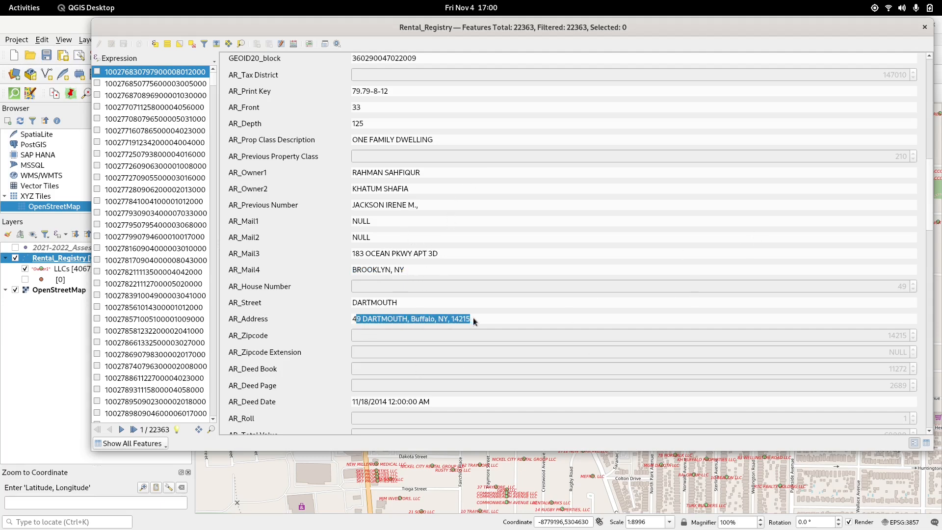
left_click(475, 317)
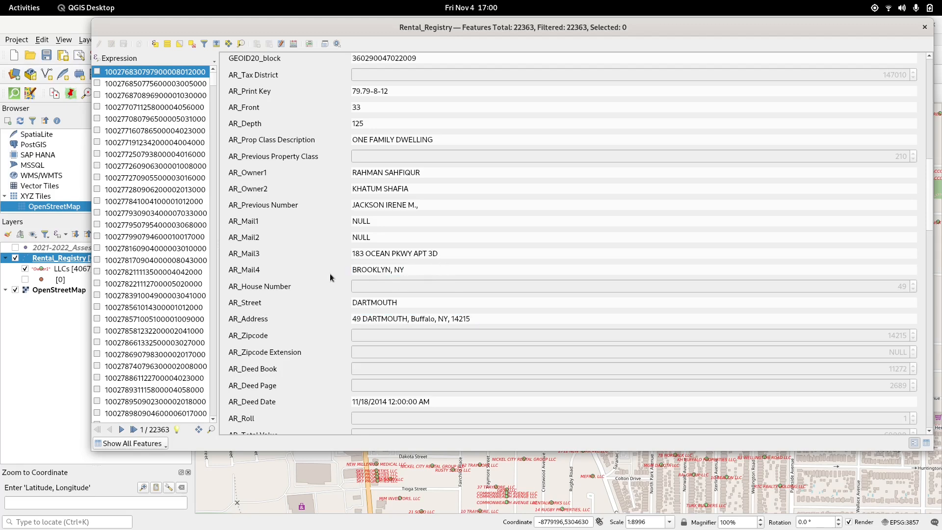
left_click(925, 27)
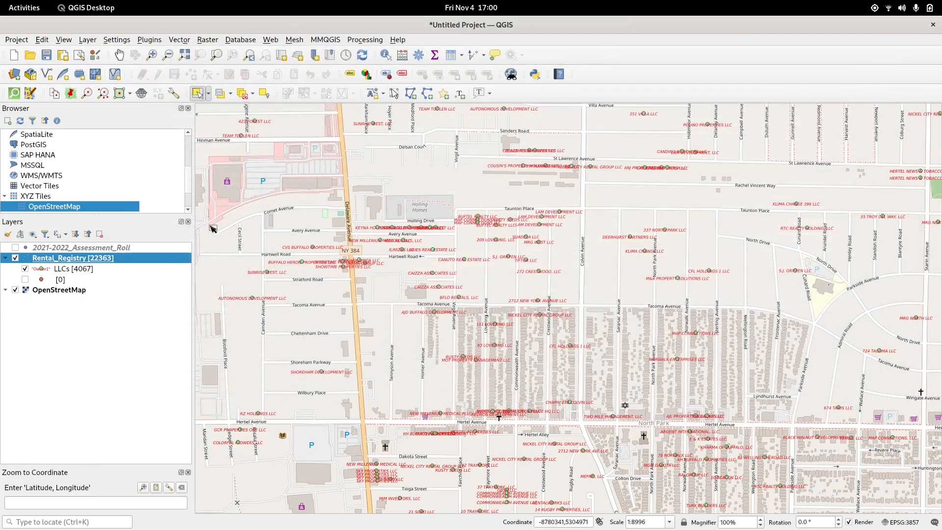
Step: Open the LLCs rule in the layer's symbology and change its filter to "AR_Mail4" Like '%LLC%'
right_click(139, 259)
left_click(172, 522)
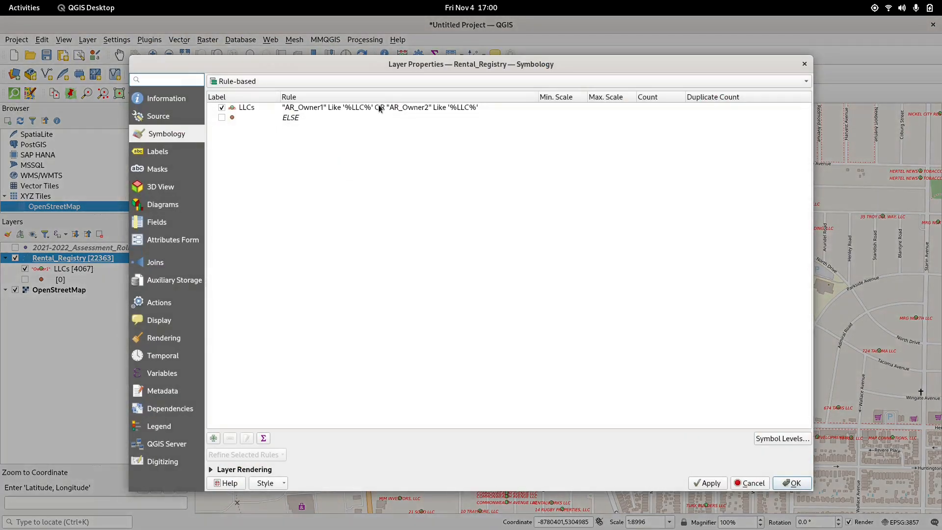
double_click(379, 105)
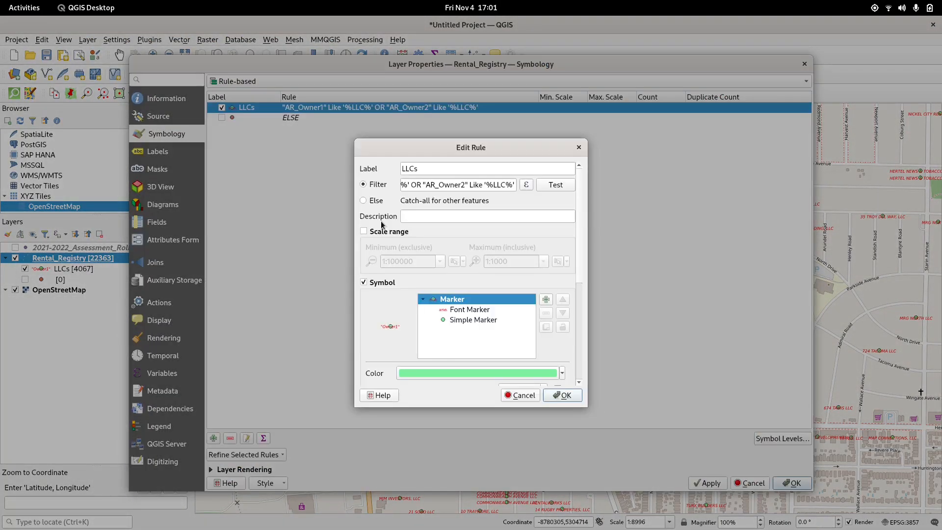
left_click(462, 183)
left_click_drag(423, 184, 376, 168)
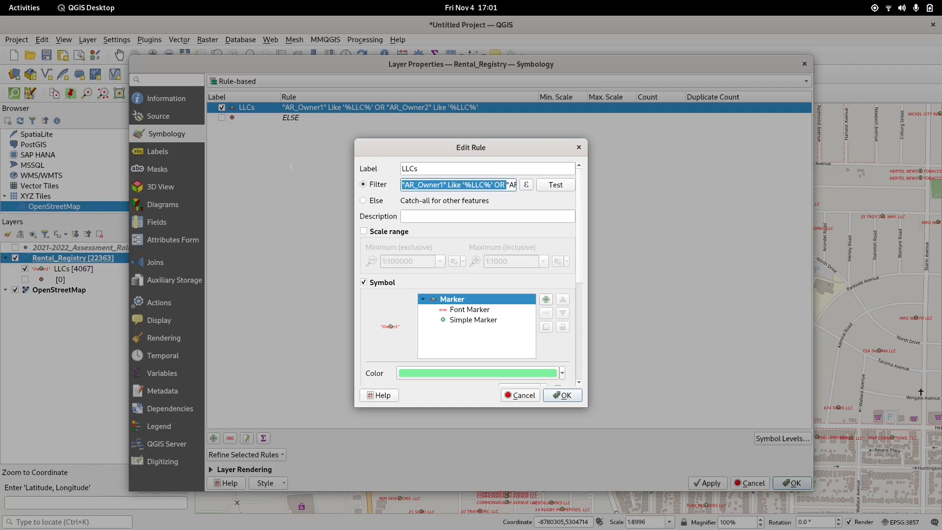
key("BackSpace")
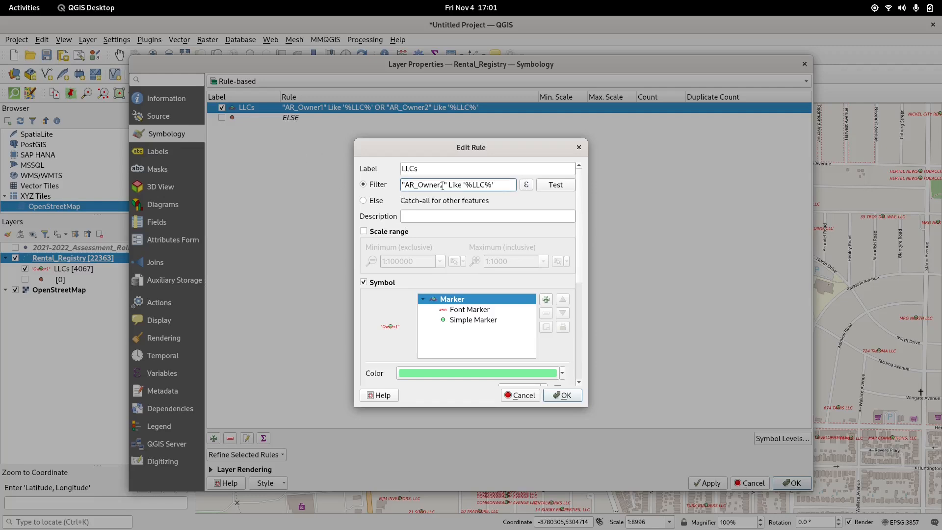
left_click_drag(442, 185, 423, 181)
type("Mail4")
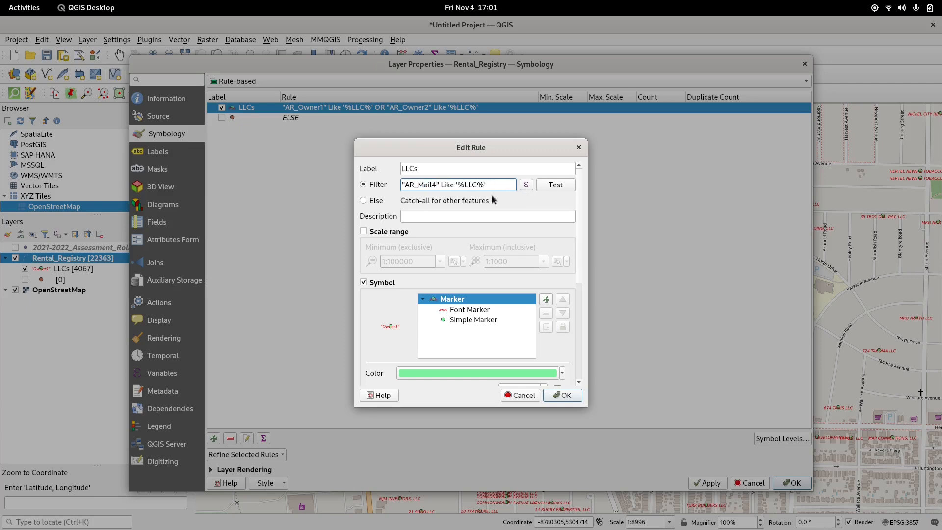
Step: Change the filter pattern to '%Buffalo%' and test the rule's filter
left_click_drag(479, 185, 457, 185)
type("Buffalo")
left_click(554, 190)
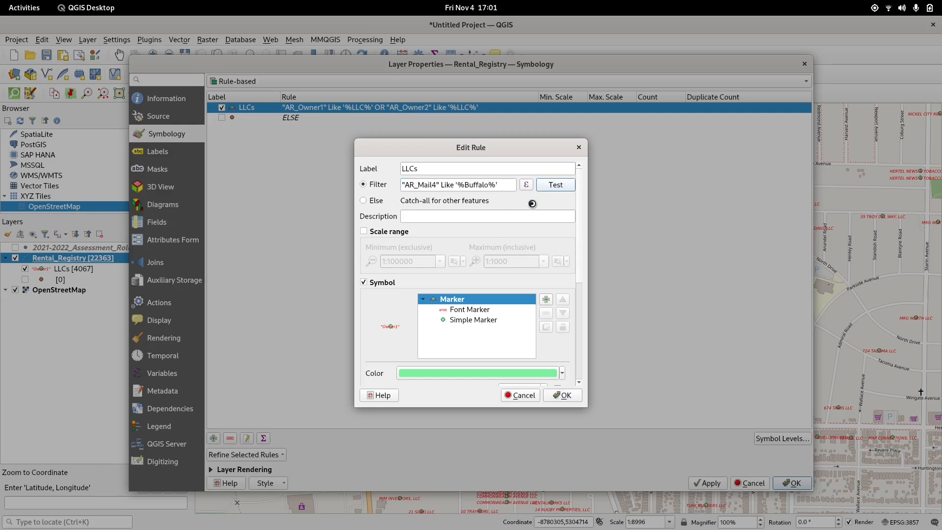
left_click(510, 294)
scroll(518, 307, "down", 2)
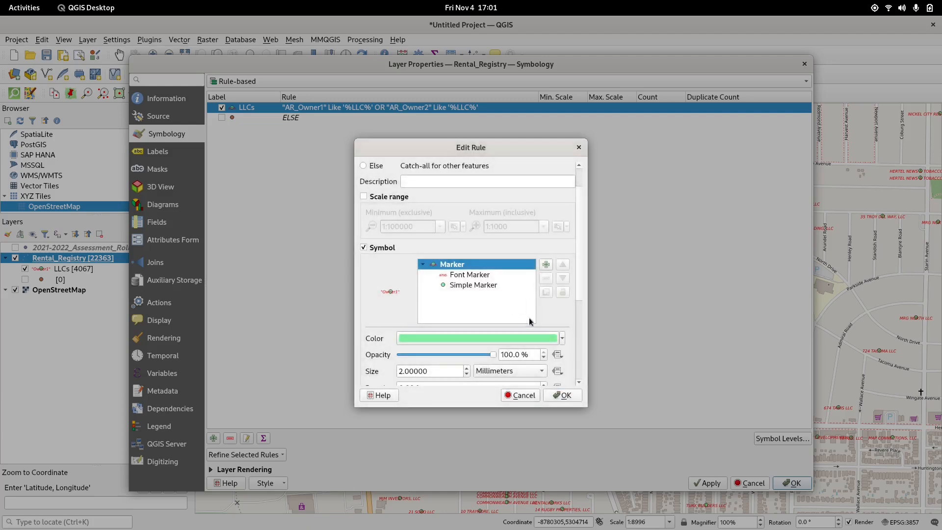
scroll(530, 322, "up", 2)
Step: Change the filter pattern to '%BUFFALO%' and test the filter again
double_click(483, 185)
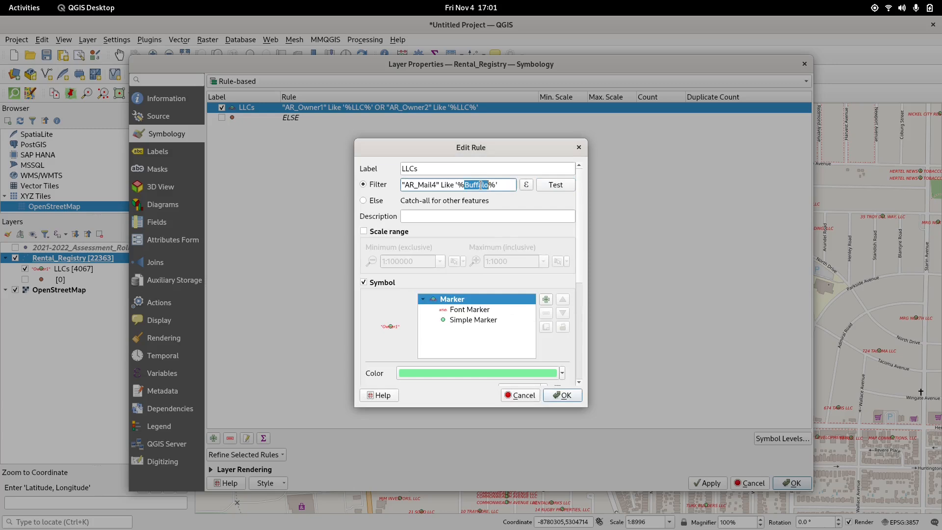
type("BUFFALO")
left_click(562, 186)
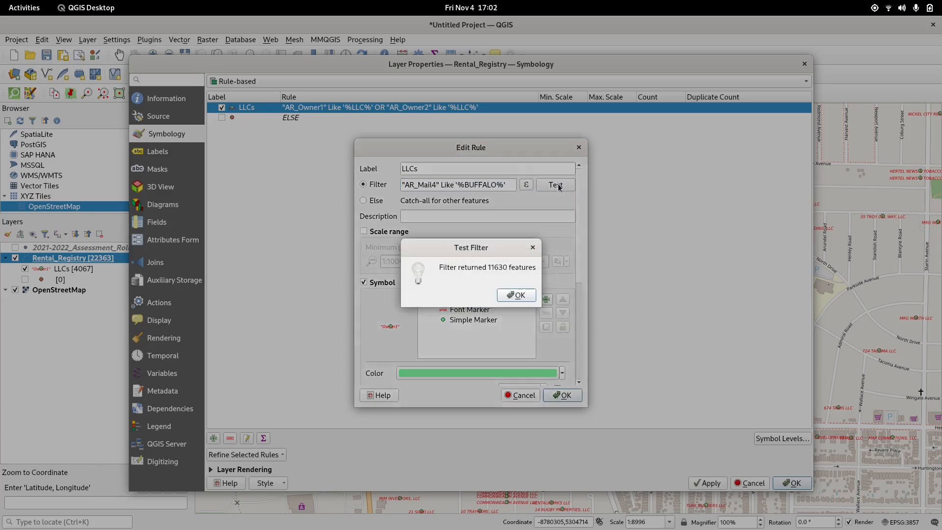
left_click(524, 293)
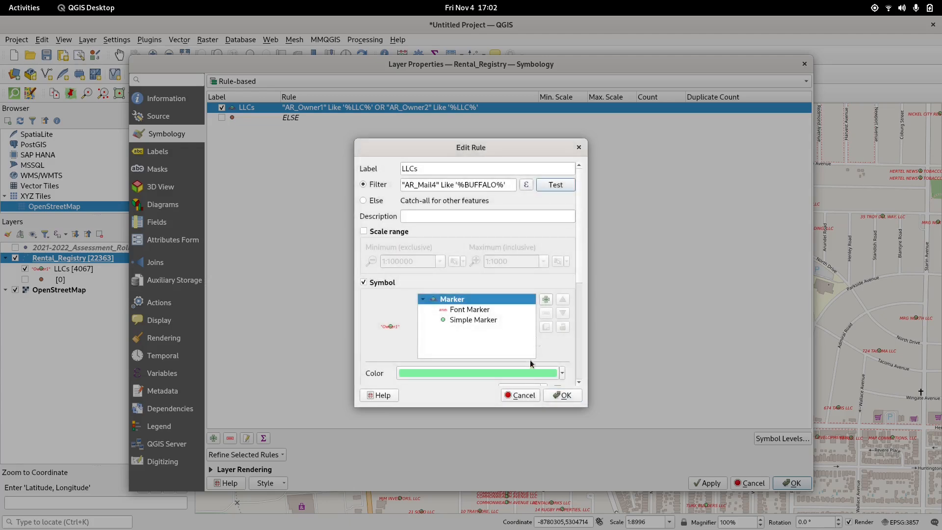
Step: Remove the font marker from the rule's symbol, keeping only the simple marker, and confirm the rule
left_click(493, 314)
left_click(546, 313)
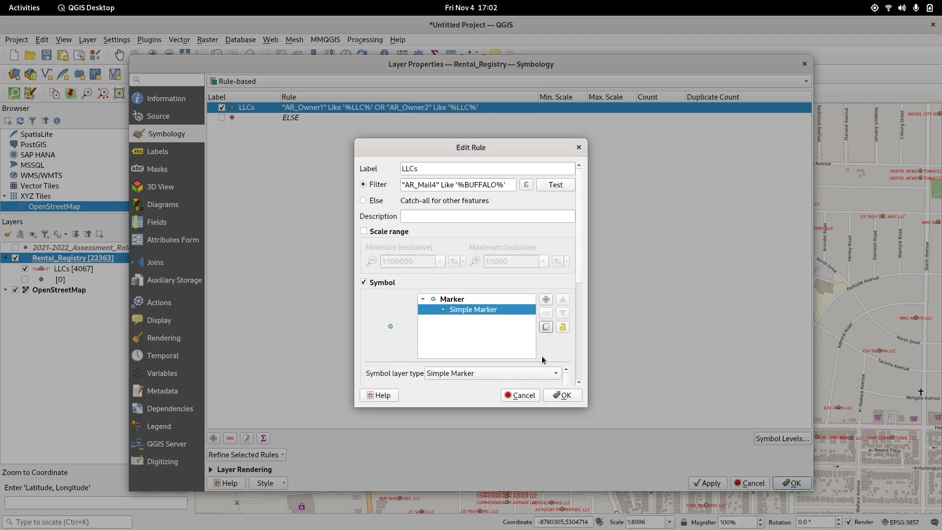
left_click(565, 395)
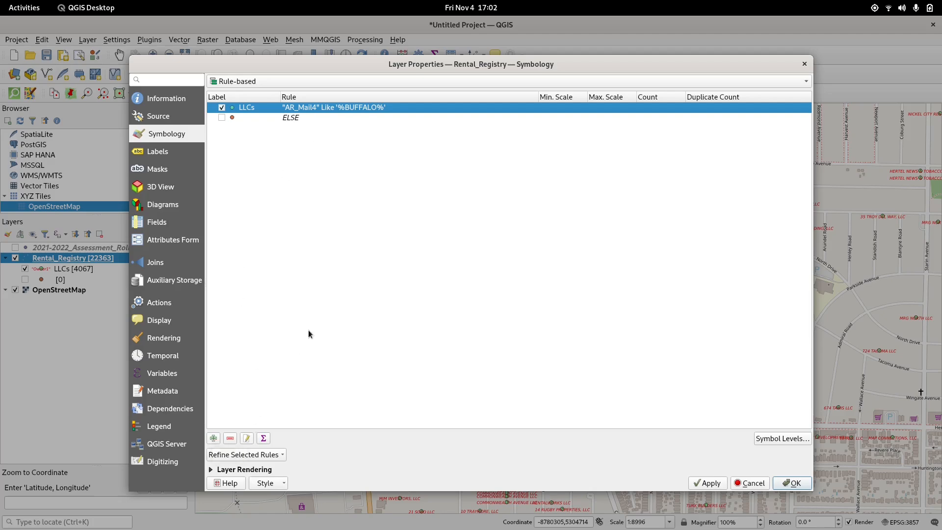
Step: Rename the Buffalo mailing address rule's label to LocalLandlords
double_click(245, 107)
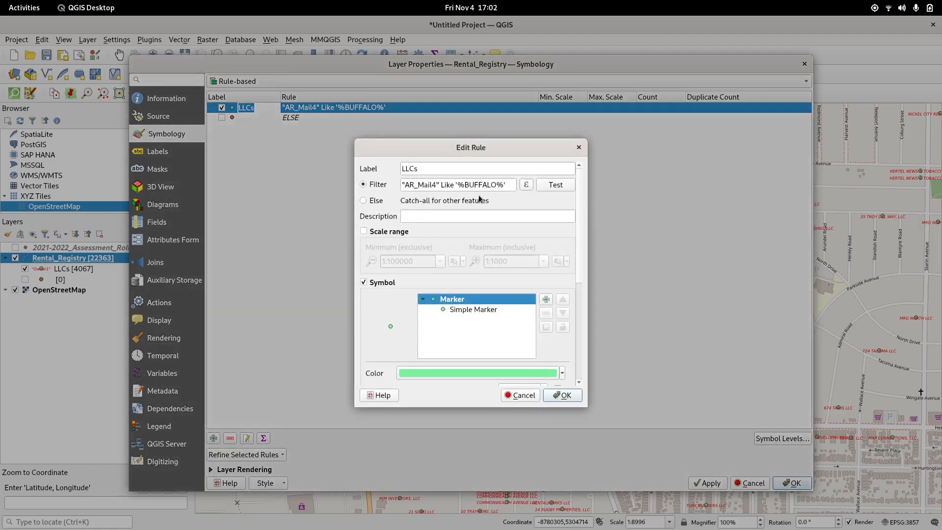
double_click(482, 170)
type("Loc")
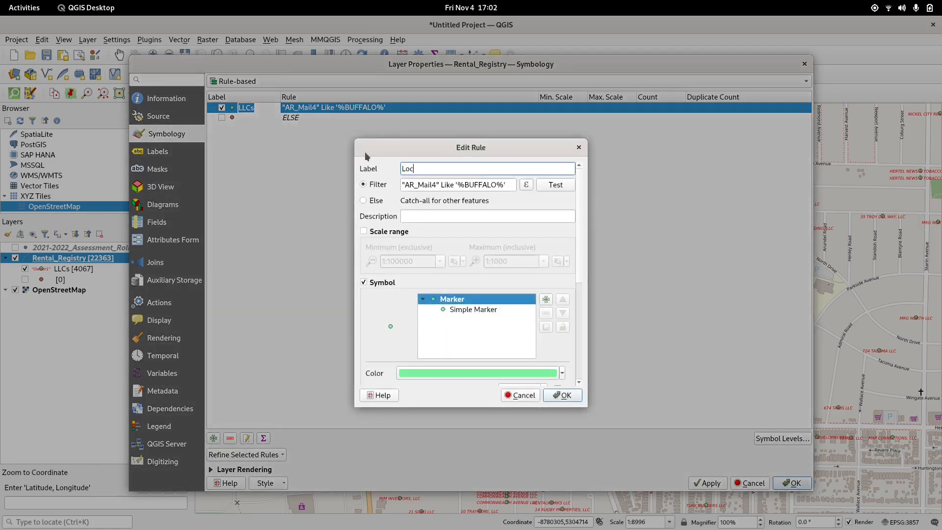
type("alLandlords")
left_click(562, 395)
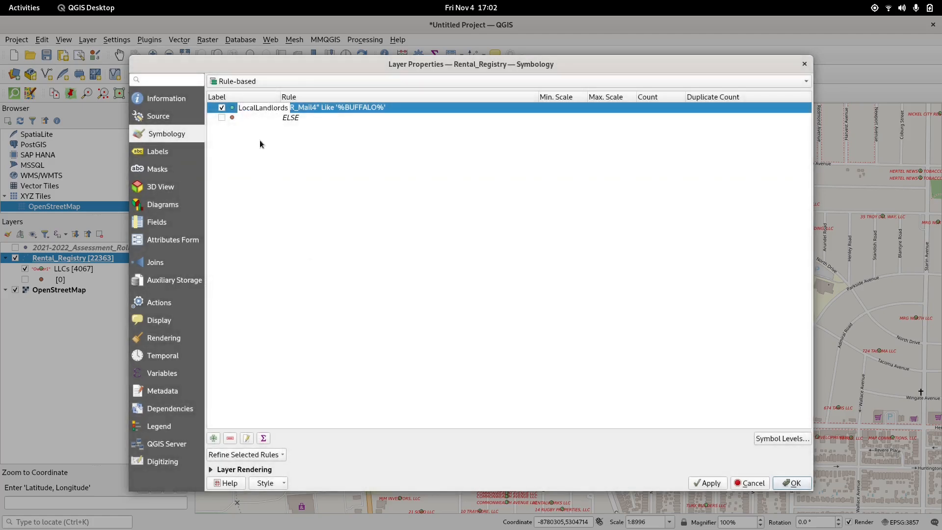
Step: Label the ELSE rule OutOfTownLandlords, enable it, and apply the symbology before closing the properties
left_click(243, 119)
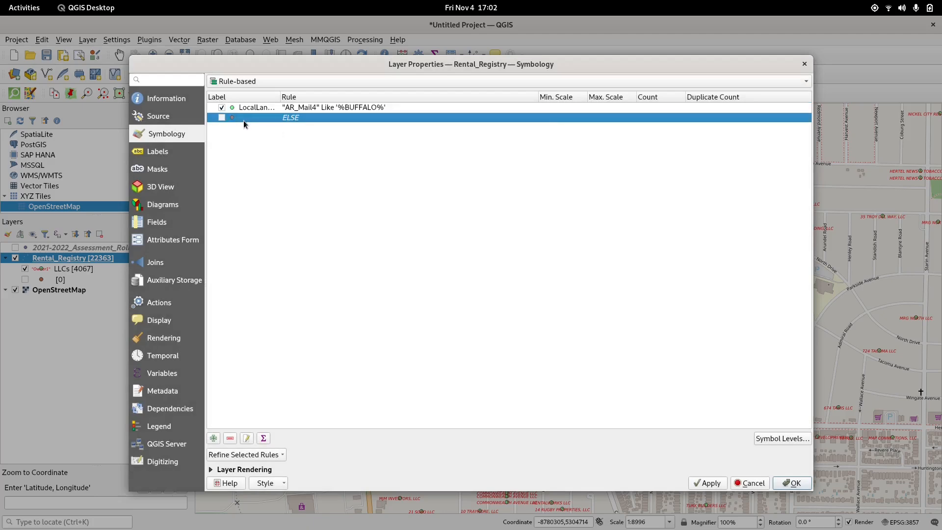
double_click(243, 120)
left_click(497, 168)
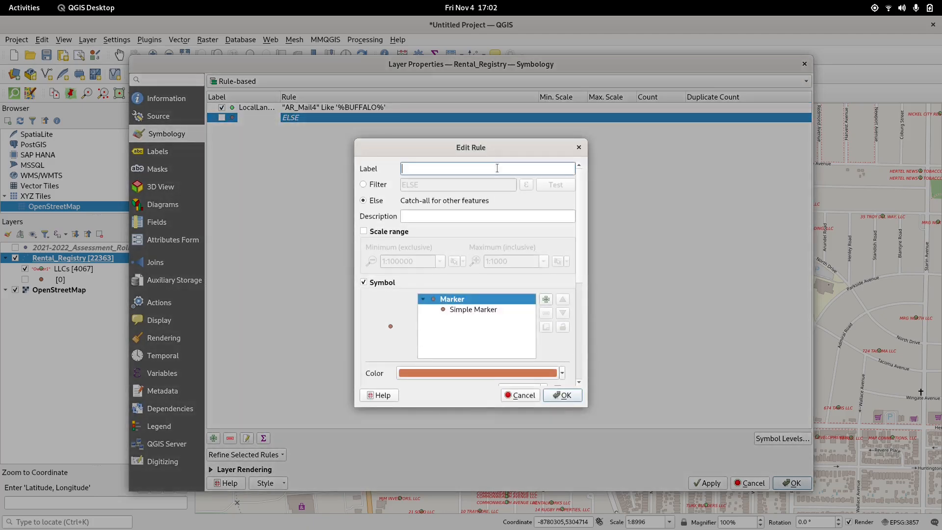
type("OutOfTownLandlords")
left_click(572, 398)
left_click(709, 480)
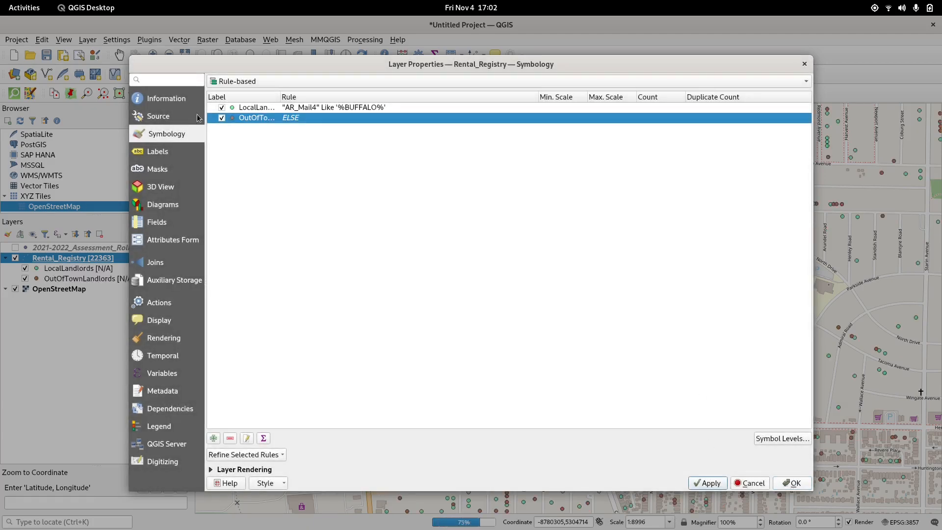
left_click(222, 118)
left_click(799, 483)
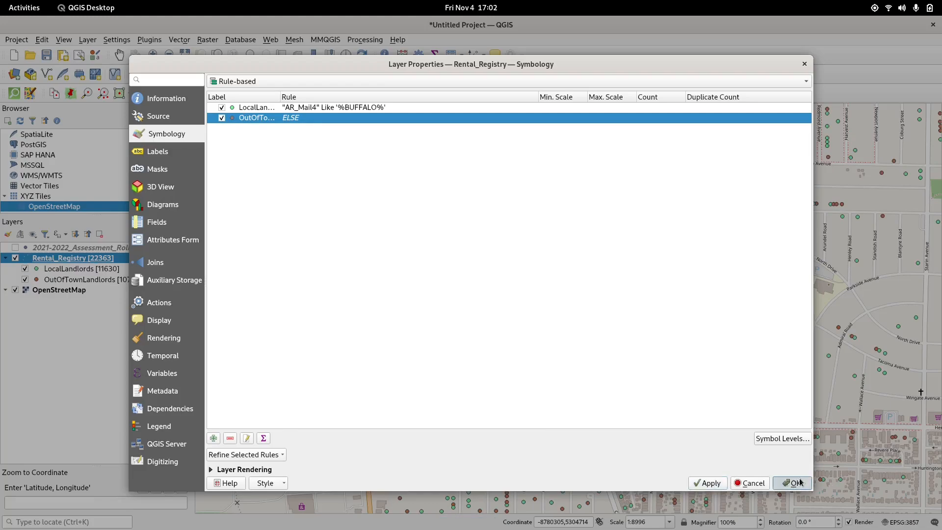
Step: Zoom out and pan across the city to compare local and out-of-town landlord rental points
scroll(835, 307, "down", 1)
scroll(834, 305, "down", 1)
left_click_drag(885, 320, 561, 265)
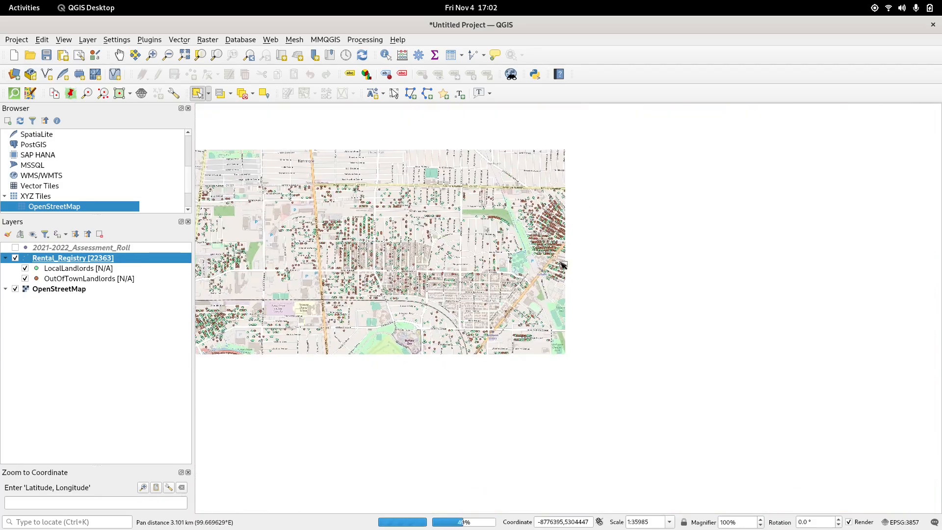
left_click_drag(543, 319, 654, 285)
scroll(595, 381, "down", 1)
left_click_drag(595, 381, 606, 276)
left_click_drag(787, 265, 740, 226)
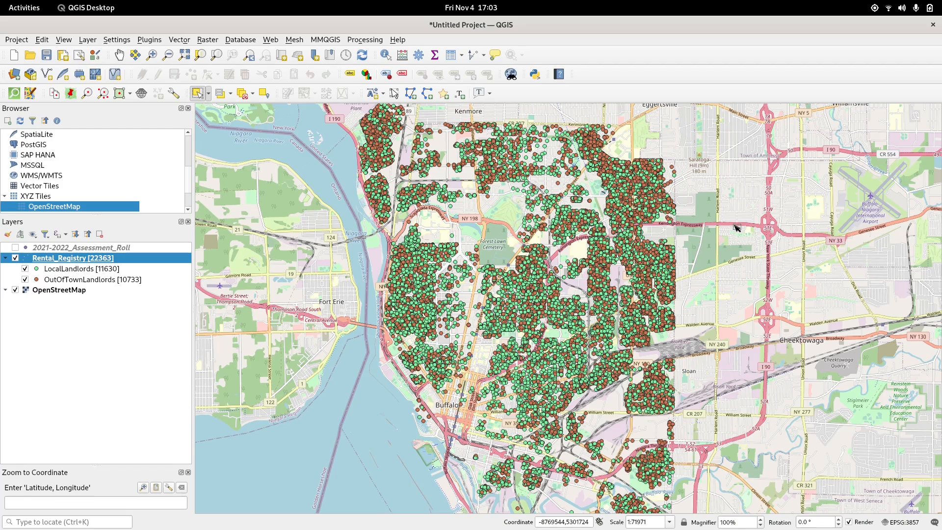
scroll(746, 288, "down", 1)
left_click_drag(747, 288, 572, 299)
scroll(454, 312, "up", 2)
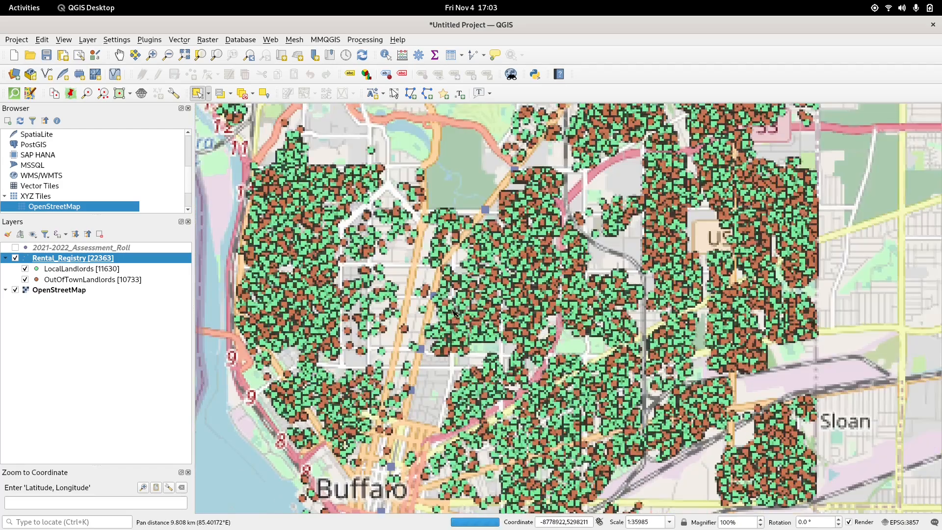
scroll(456, 312, "down", 1)
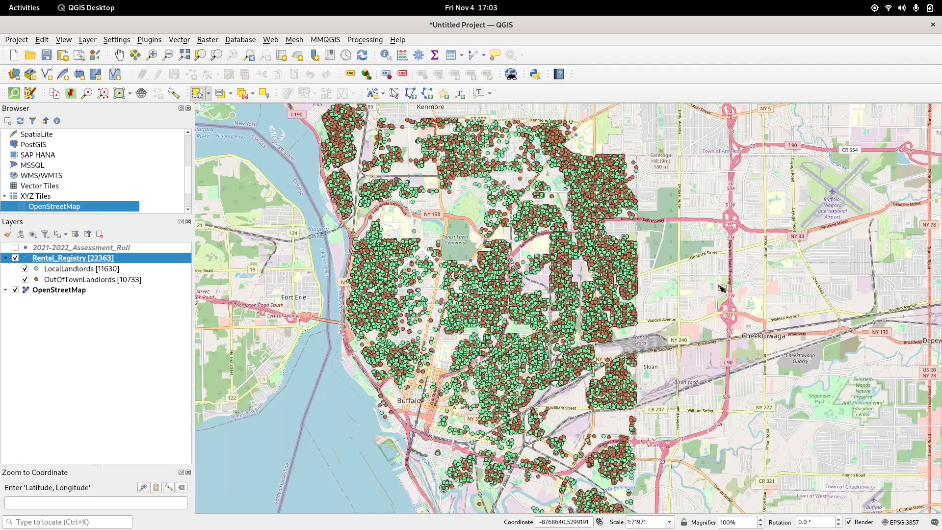
key("Print")
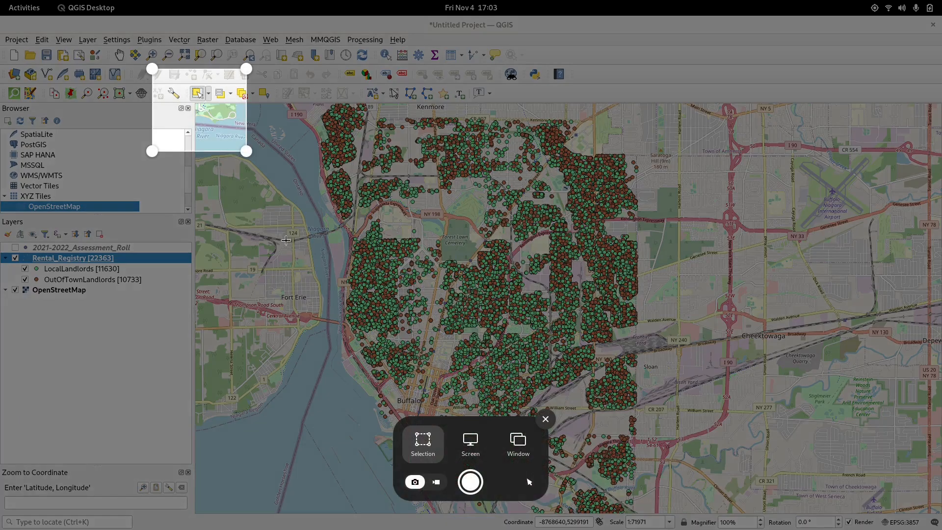